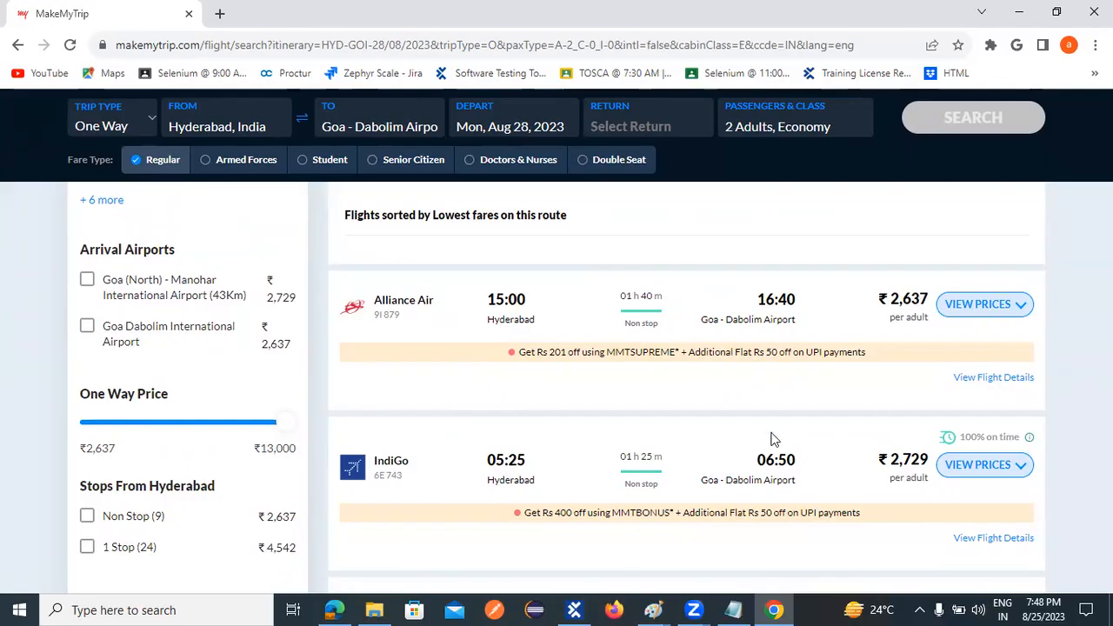
- Review the one-way Hyderabad to Goa flight results, comparing airlines, departure times and fares per adult
{"action": "scroll", "coordinate": [736, 451], "scroll_direction": "down", "scroll_amount": 1}
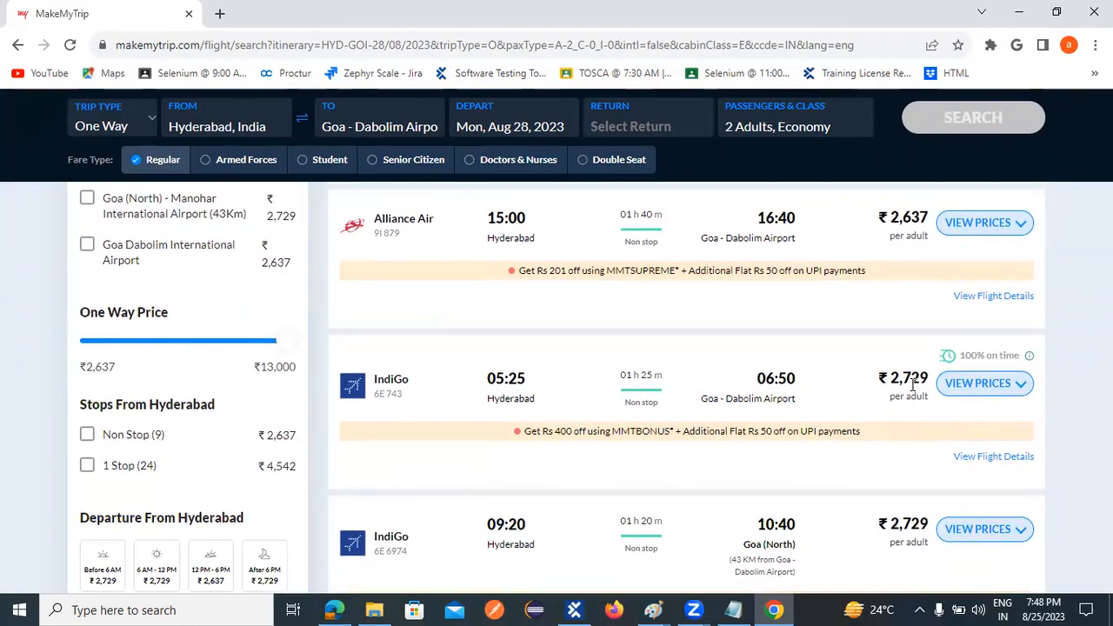
{"action": "scroll", "coordinate": [743, 469], "scroll_direction": "down", "scroll_amount": 1}
{"action": "scroll", "coordinate": [743, 472], "scroll_direction": "down", "scroll_amount": 1}
{"action": "scroll", "coordinate": [551, 455], "scroll_direction": "up", "scroll_amount": 1}
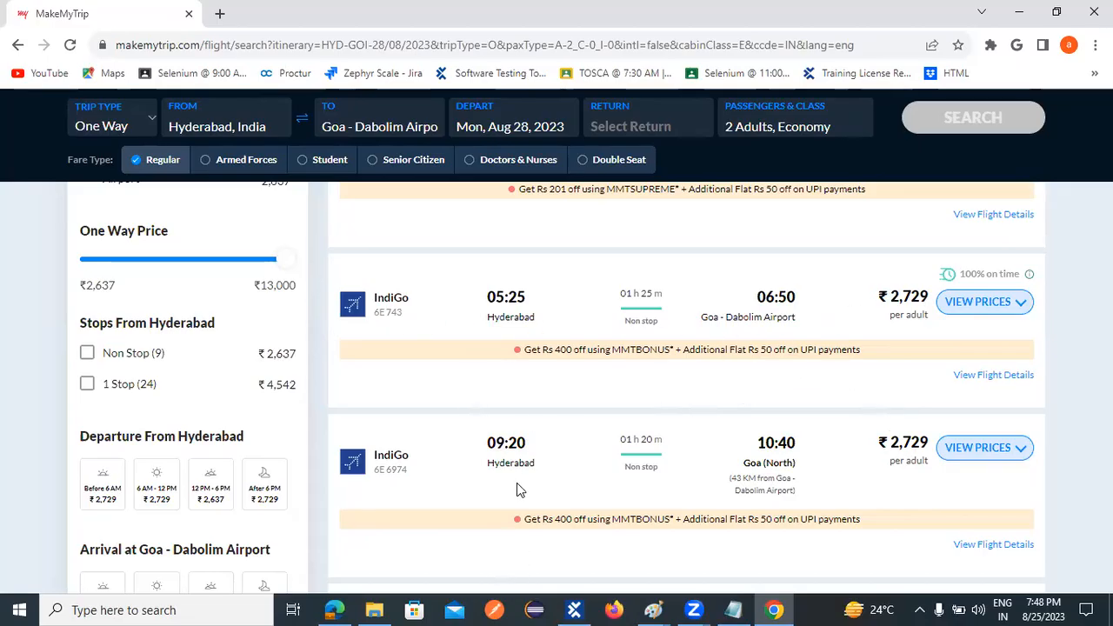
{"action": "scroll", "coordinate": [643, 452], "scroll_direction": "up", "scroll_amount": 2}
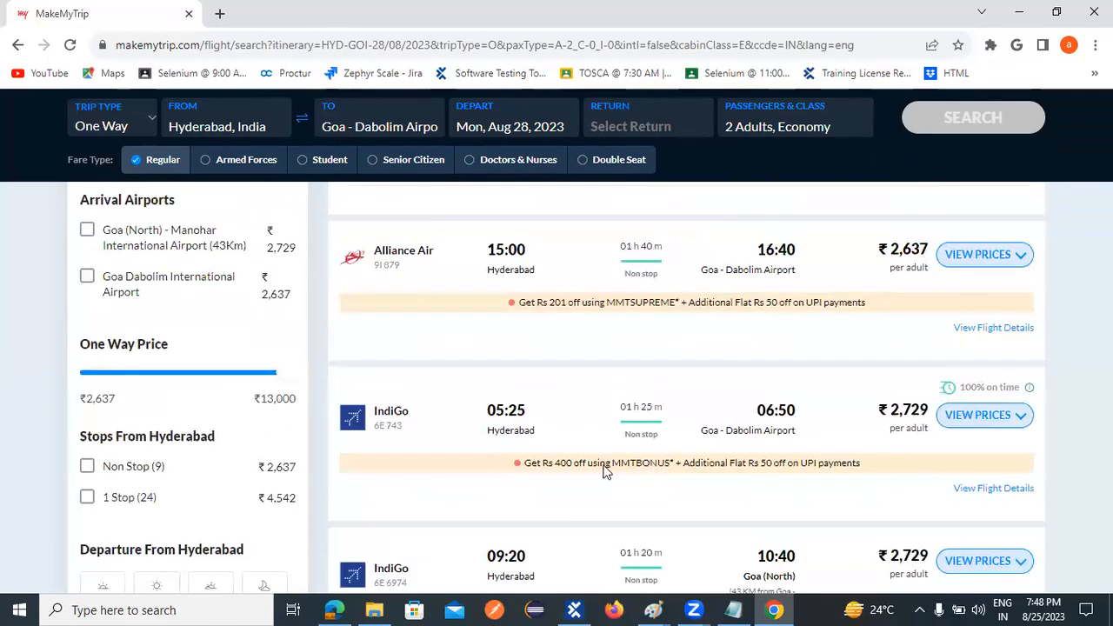
{"action": "scroll", "coordinate": [609, 486], "scroll_direction": "down", "scroll_amount": 2}
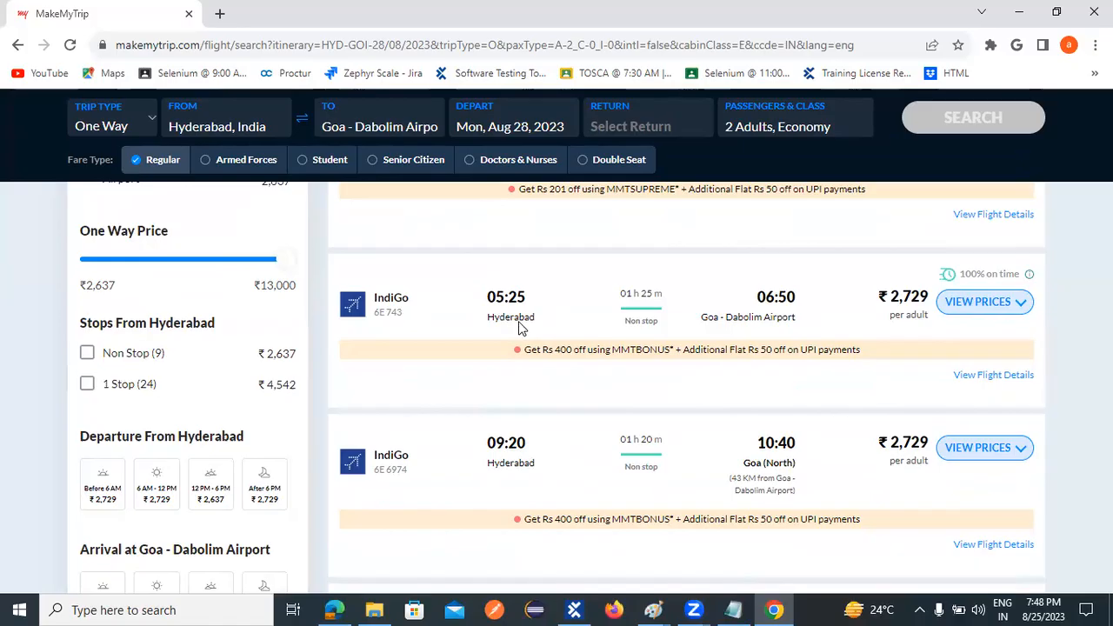
{"action": "scroll", "coordinate": [545, 360], "scroll_direction": "down", "scroll_amount": 2}
{"action": "scroll", "coordinate": [537, 398], "scroll_direction": "up", "scroll_amount": 4}
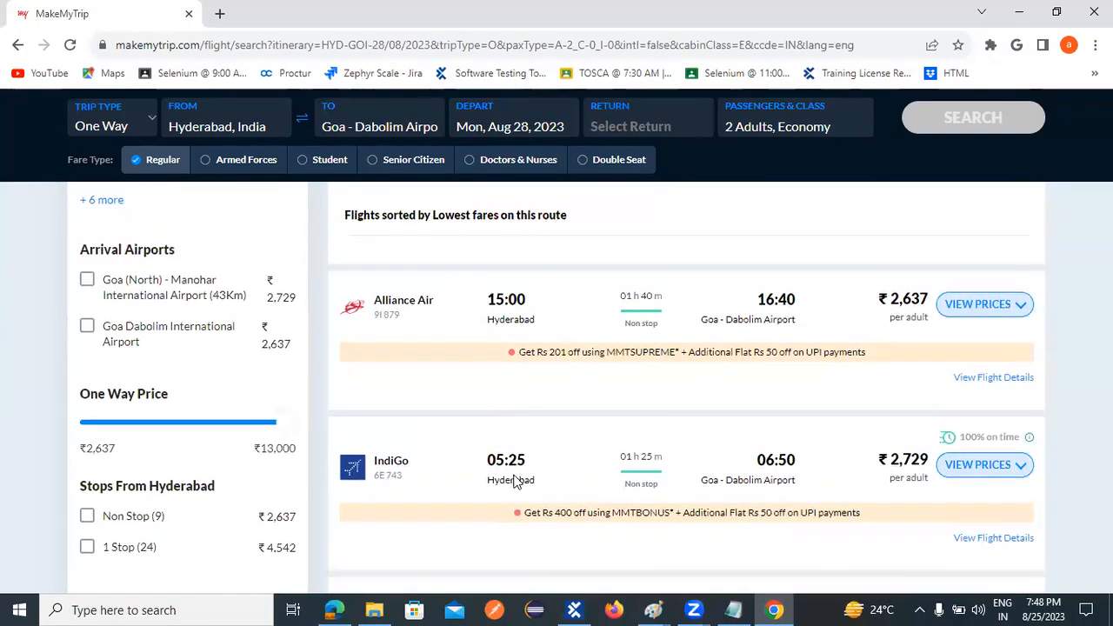
{"action": "scroll", "coordinate": [586, 452], "scroll_direction": "down", "scroll_amount": 3}
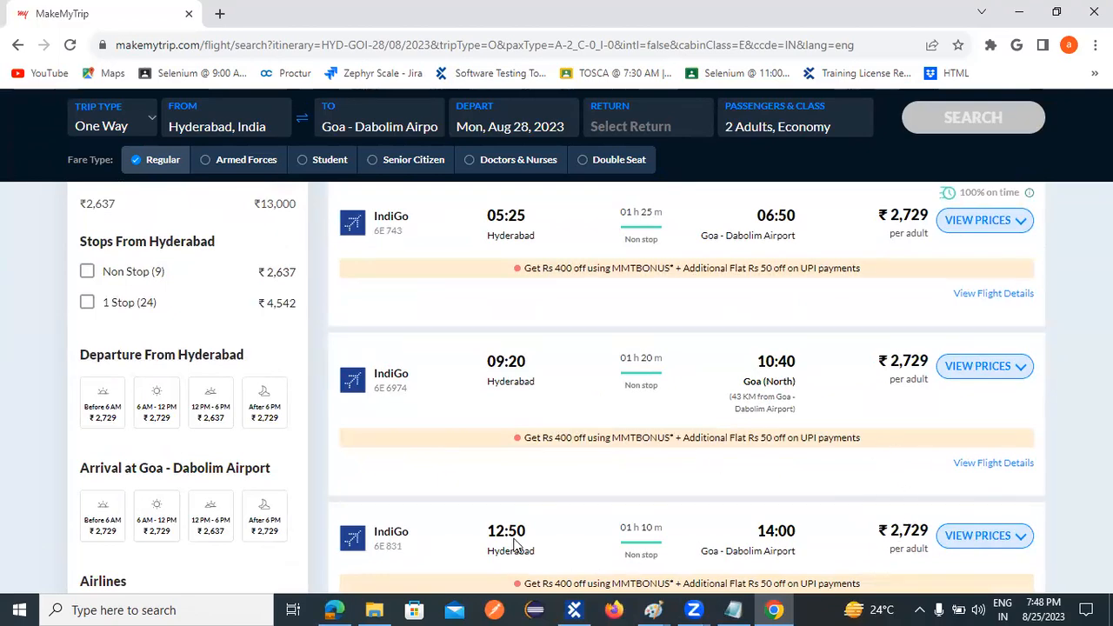
{"action": "scroll", "coordinate": [539, 543], "scroll_direction": "down", "scroll_amount": 3}
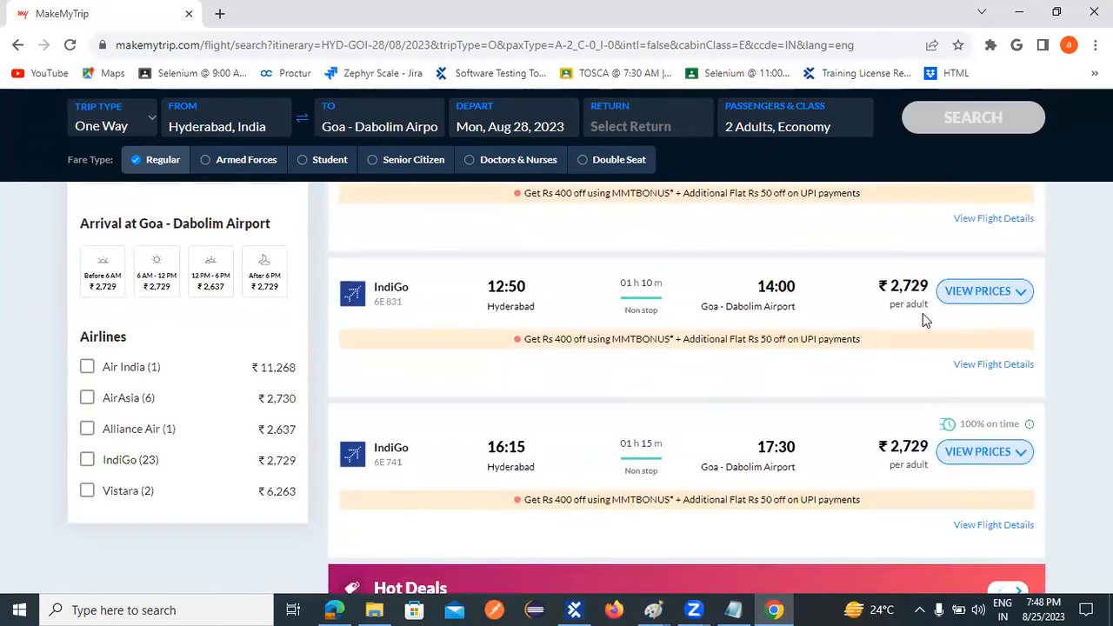
{"action": "scroll", "coordinate": [387, 478], "scroll_direction": "down", "scroll_amount": 1}
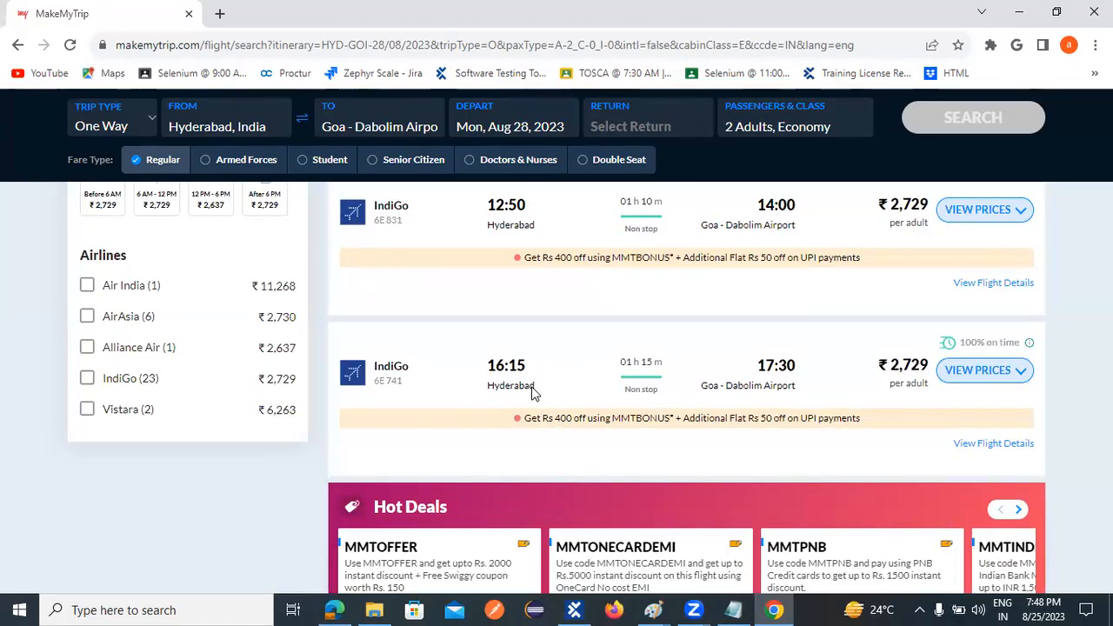
{"action": "scroll", "coordinate": [616, 366], "scroll_direction": "down", "scroll_amount": 5}
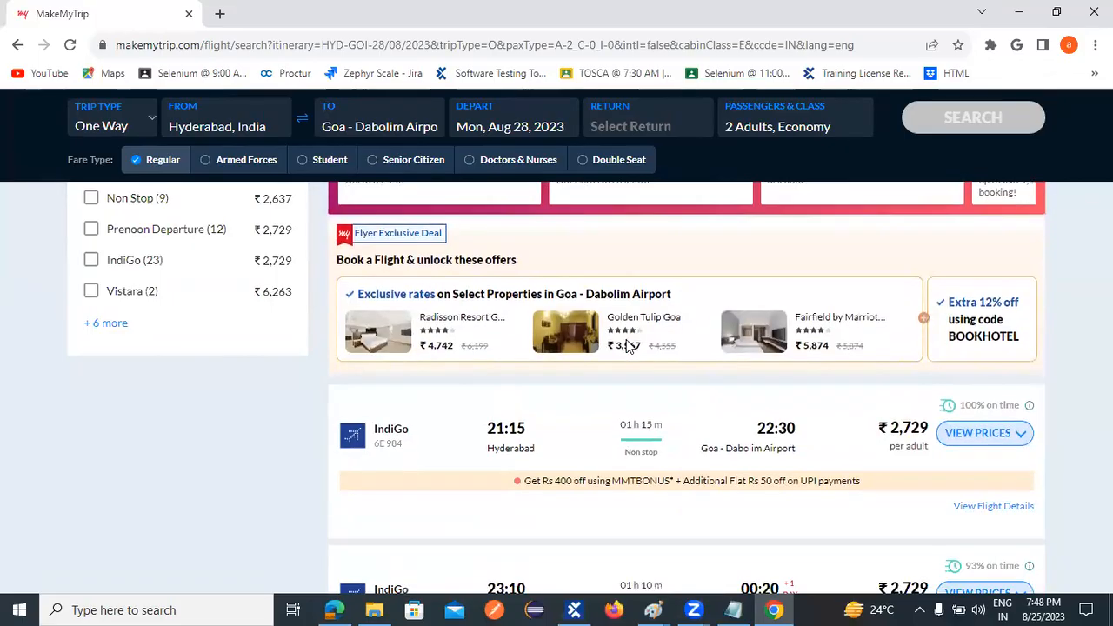
{"action": "scroll", "coordinate": [619, 388], "scroll_direction": "down", "scroll_amount": 3}
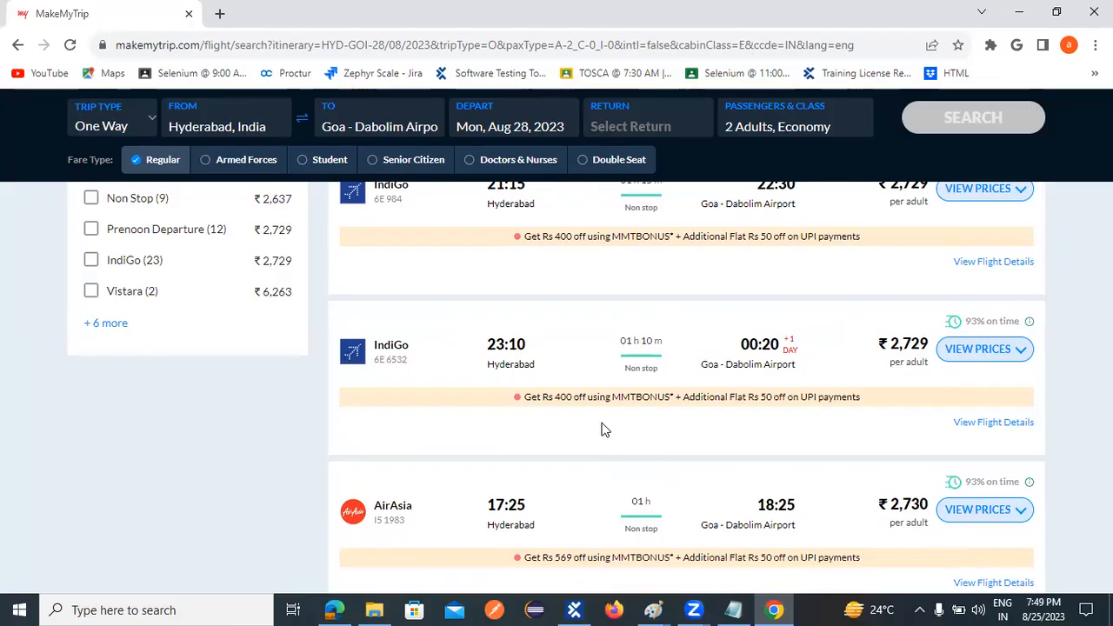
{"action": "scroll", "coordinate": [603, 429], "scroll_direction": "up", "scroll_amount": 1}
{"action": "scroll", "coordinate": [603, 429], "scroll_direction": "up", "scroll_amount": 2}
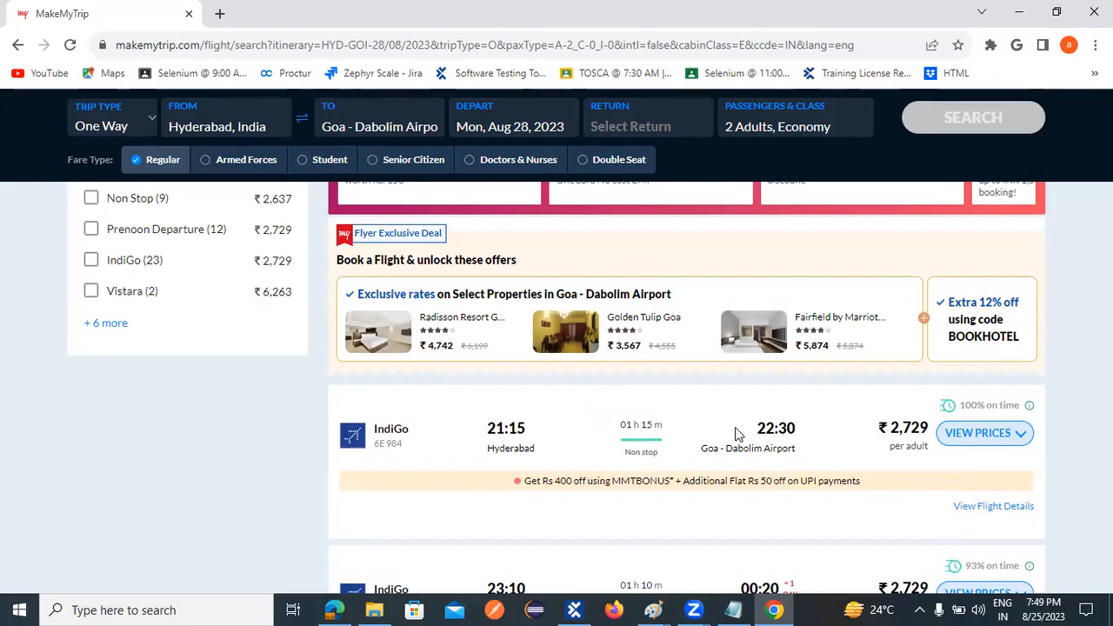
- Switch to the Paint drawing that shows the MakeMyTrip application, the API and the airline servers
{"action": "mouse_move", "coordinate": [653, 610]}
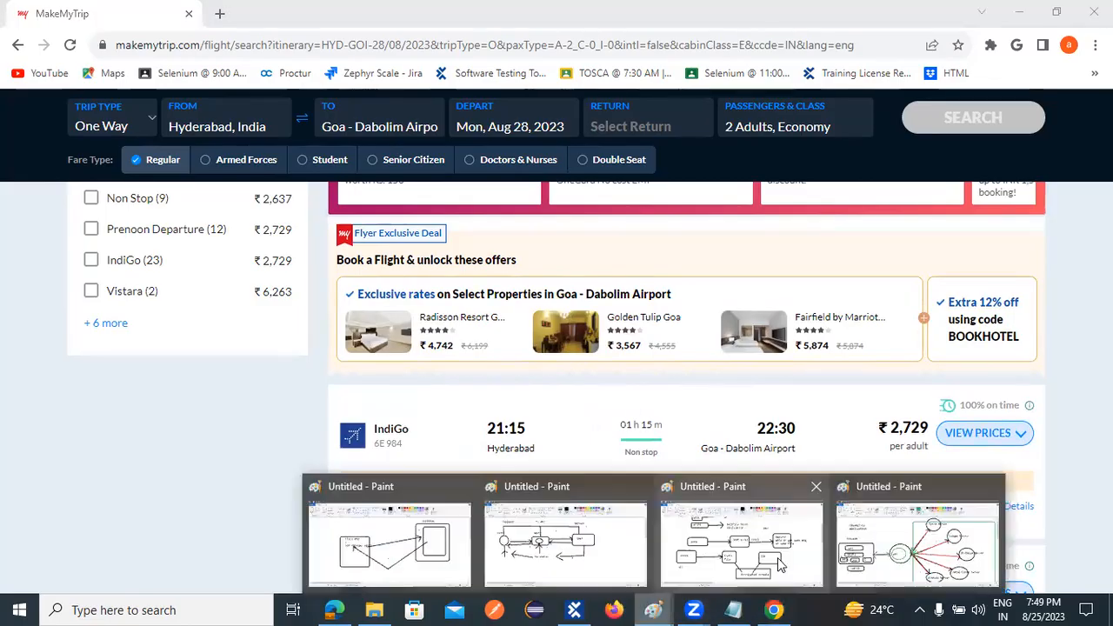
{"action": "left_click", "coordinate": [882, 563]}
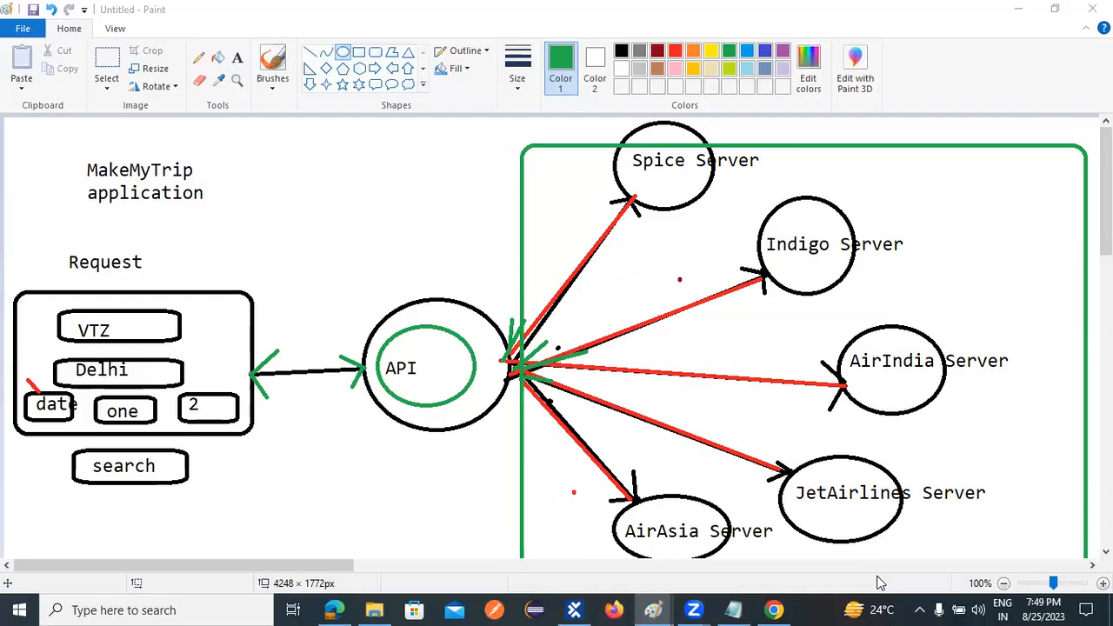
- Switch to Tosca Commander and expand TC_01 in the DDF2 folder down to the If statement under Verify
{"action": "left_click", "coordinate": [573, 609]}
{"action": "scroll", "coordinate": [148, 513], "scroll_direction": "down", "scroll_amount": 4}
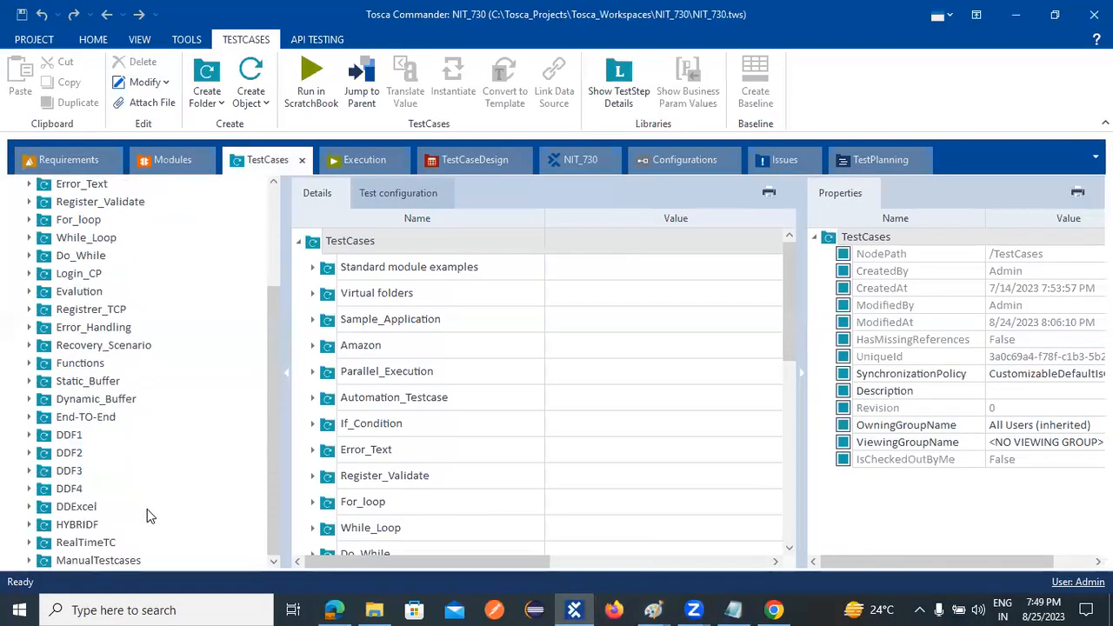
{"action": "left_click", "coordinate": [73, 453]}
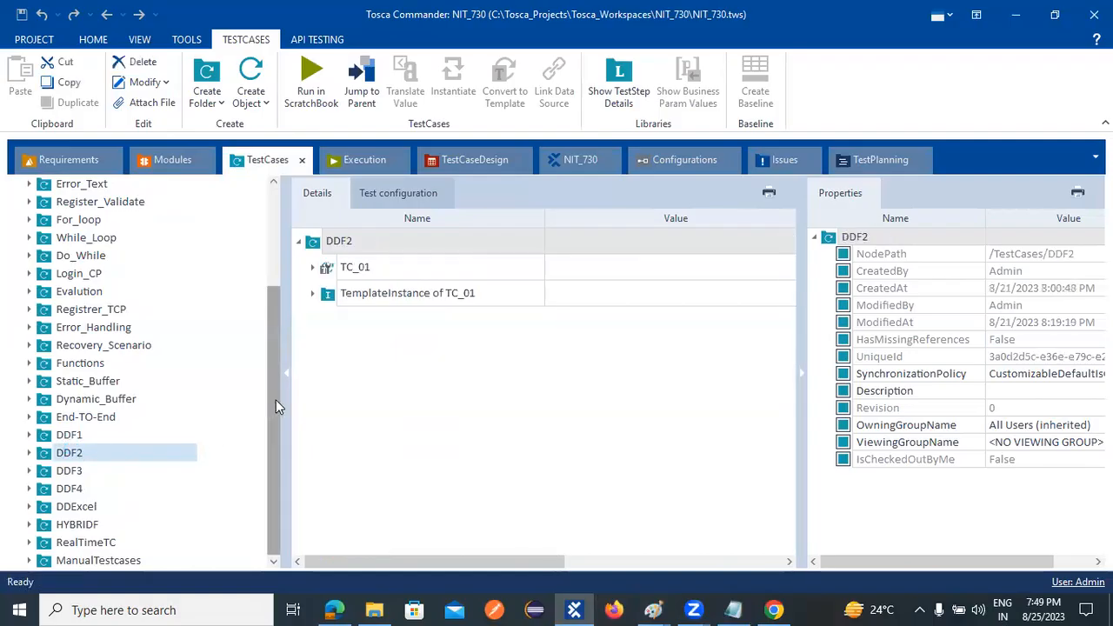
{"action": "left_click", "coordinate": [311, 293]}
{"action": "left_click", "coordinate": [311, 293]}
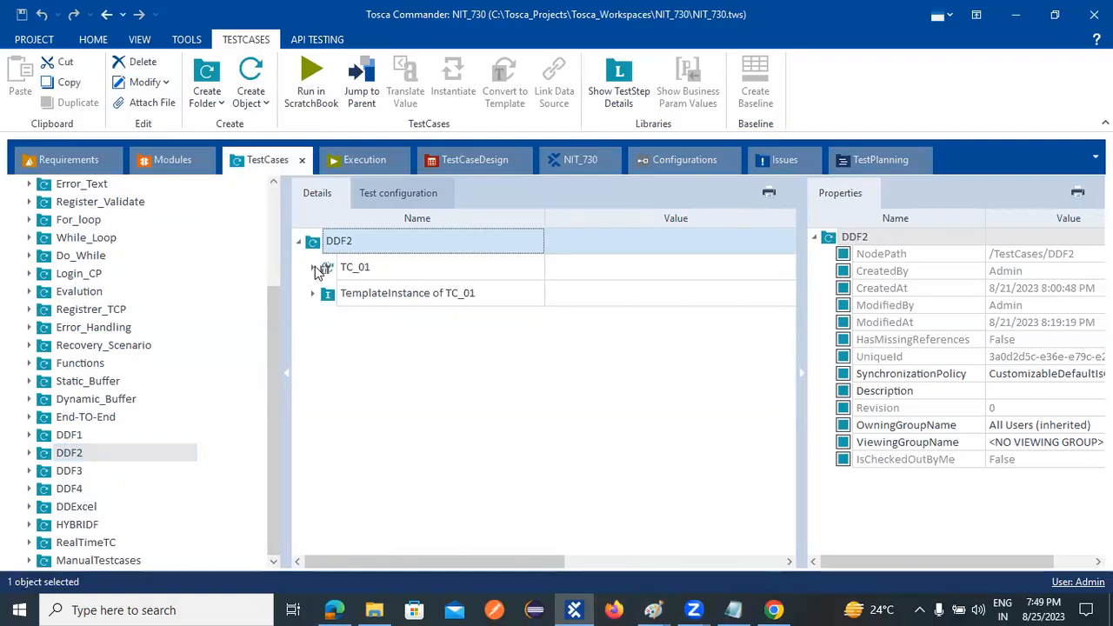
{"action": "left_click", "coordinate": [314, 267]}
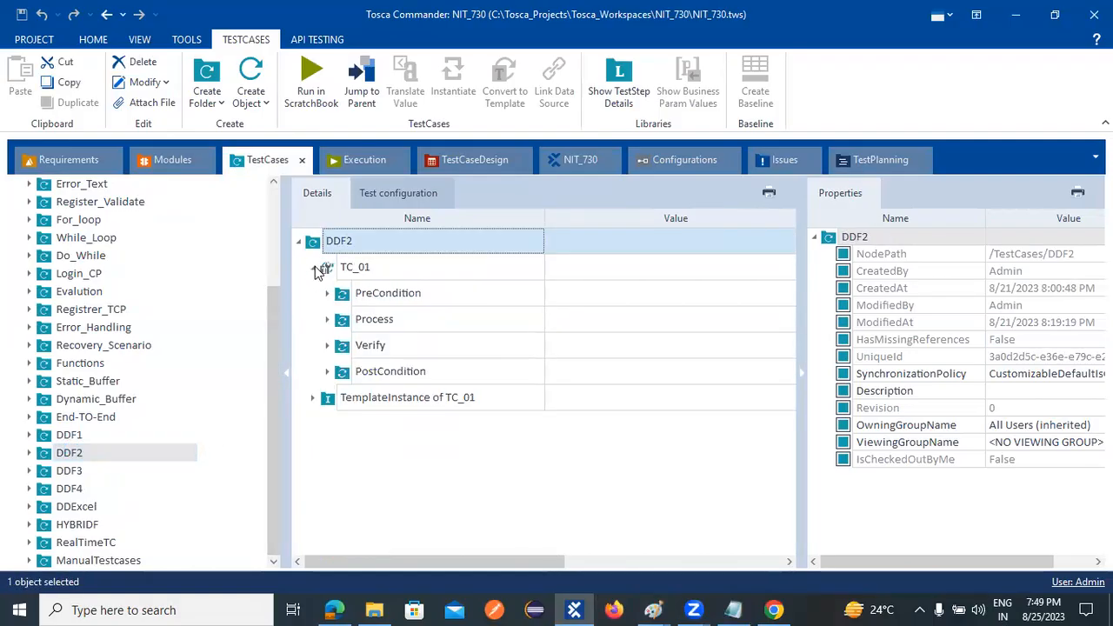
{"action": "left_click", "coordinate": [327, 346]}
{"action": "left_click", "coordinate": [342, 372]}
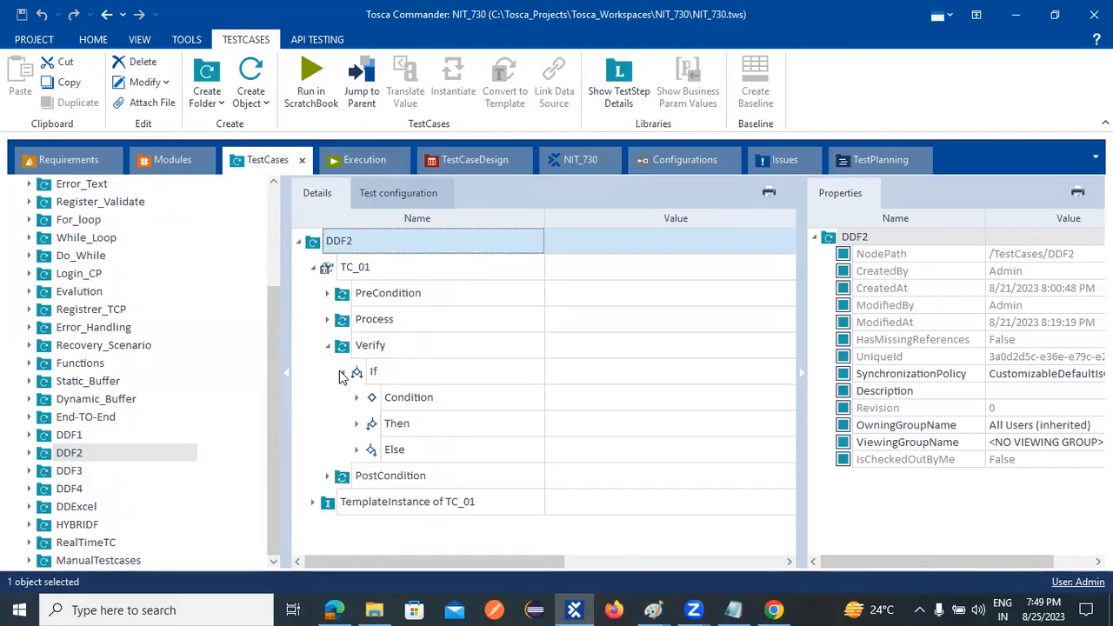
- Open DDSheet2 in the test case design section to view its instances and its UN, PW and EV attributes
{"action": "left_click", "coordinate": [358, 162]}
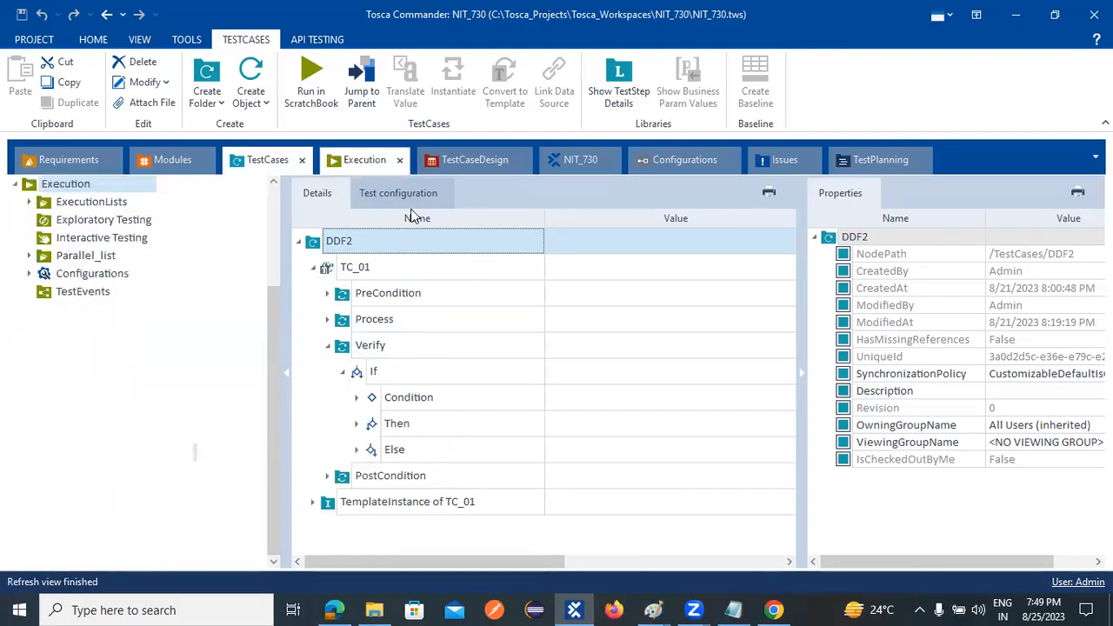
{"action": "left_click", "coordinate": [474, 164]}
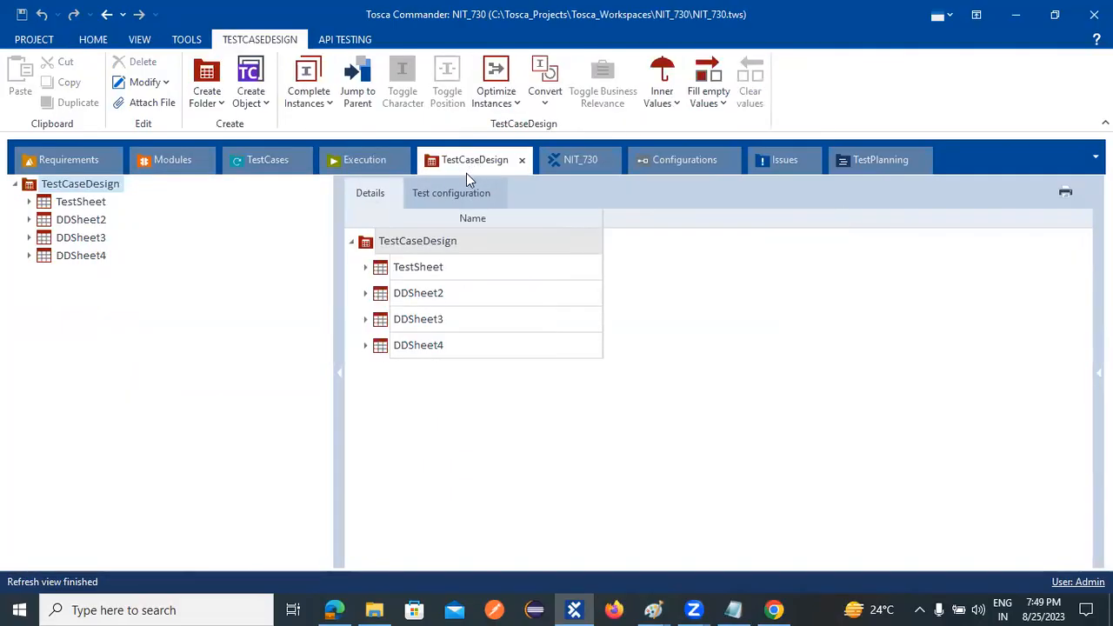
{"action": "left_click", "coordinate": [32, 220]}
{"action": "left_click", "coordinate": [40, 223]}
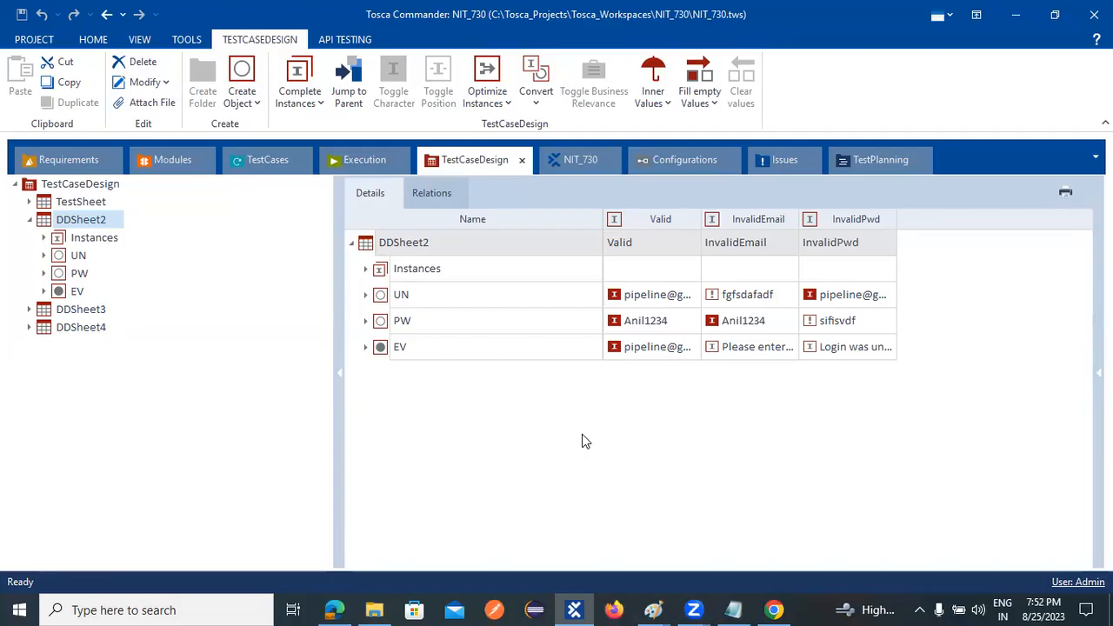
- Return to the DDF2 test case and collapse the Verify folder so TC_01 shows only its four main folders
{"action": "left_click", "coordinate": [265, 162]}
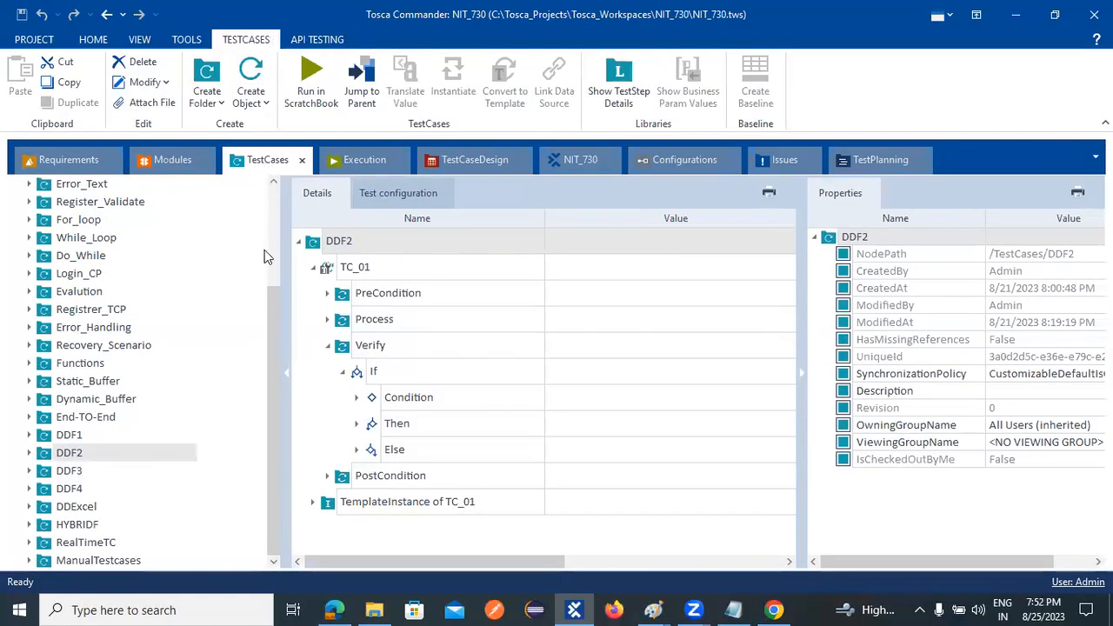
{"action": "left_click", "coordinate": [300, 245]}
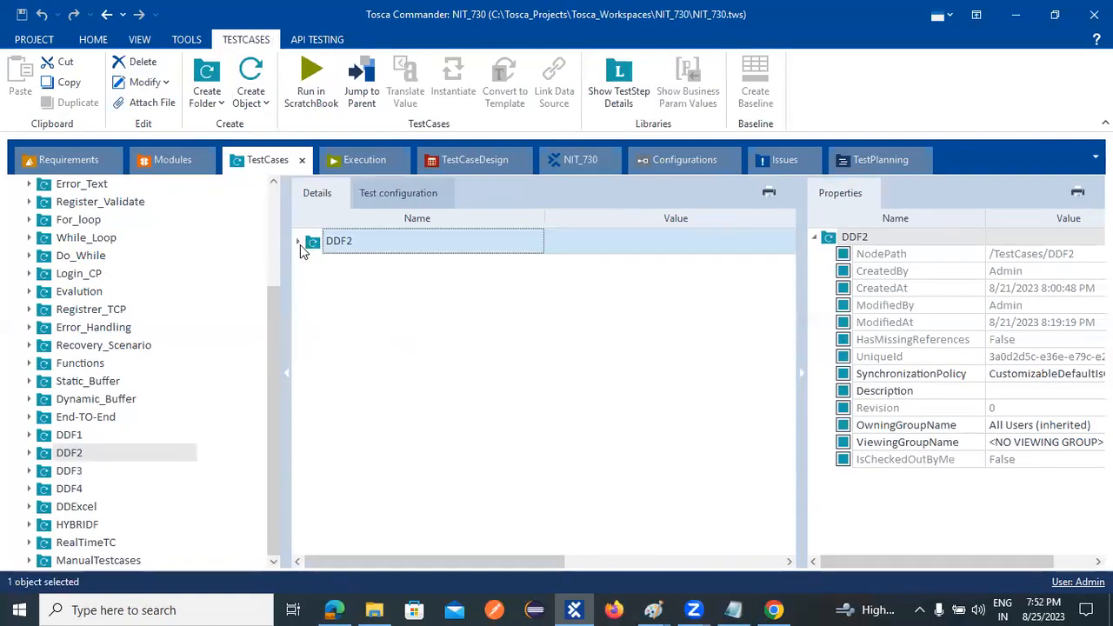
{"action": "left_click", "coordinate": [299, 244]}
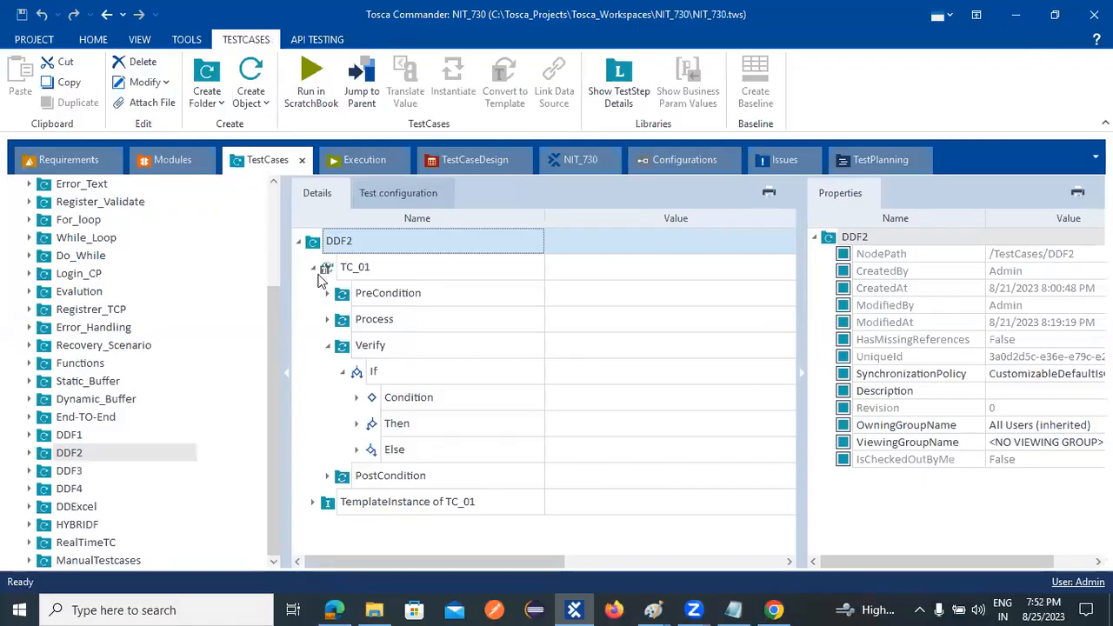
{"action": "left_click", "coordinate": [314, 269]}
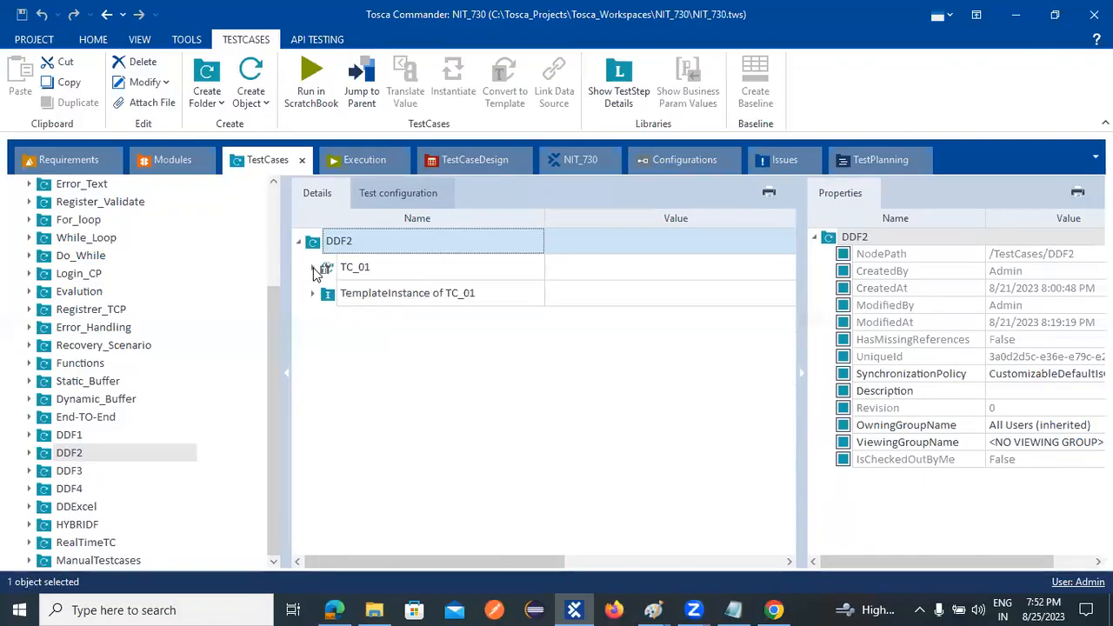
{"action": "left_click", "coordinate": [315, 269]}
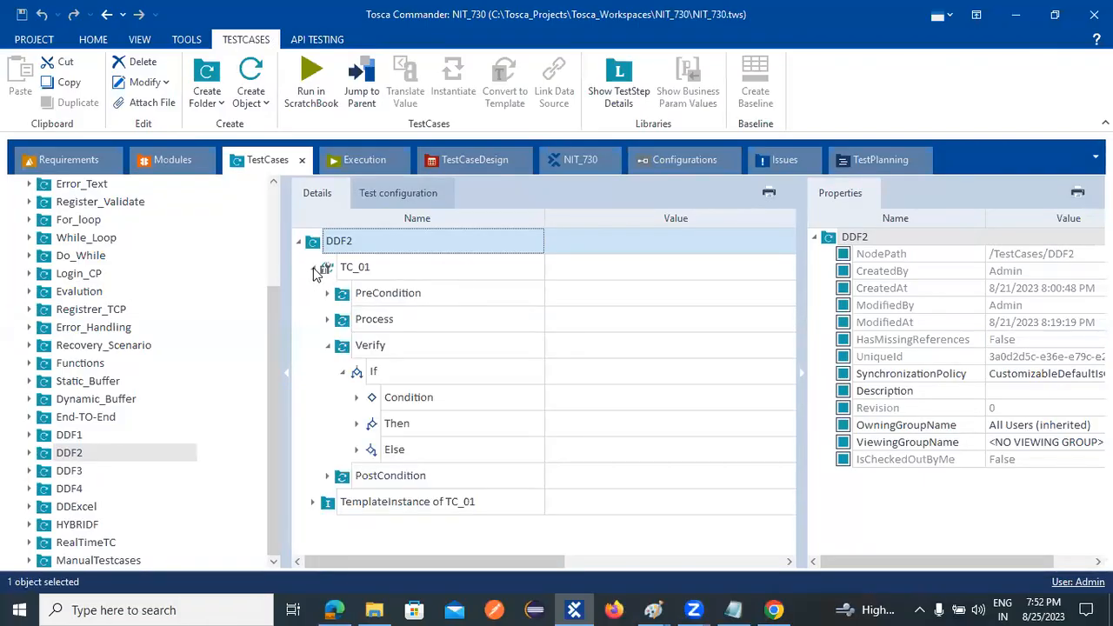
{"action": "left_click", "coordinate": [328, 346]}
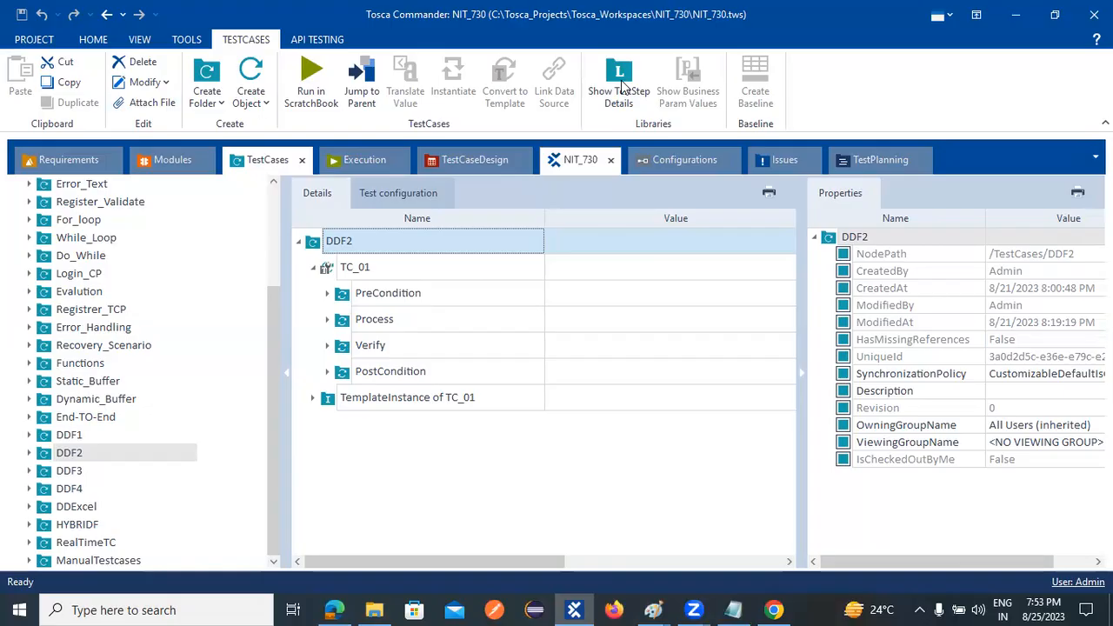
{"action": "key", "text": "alt+Tab"}
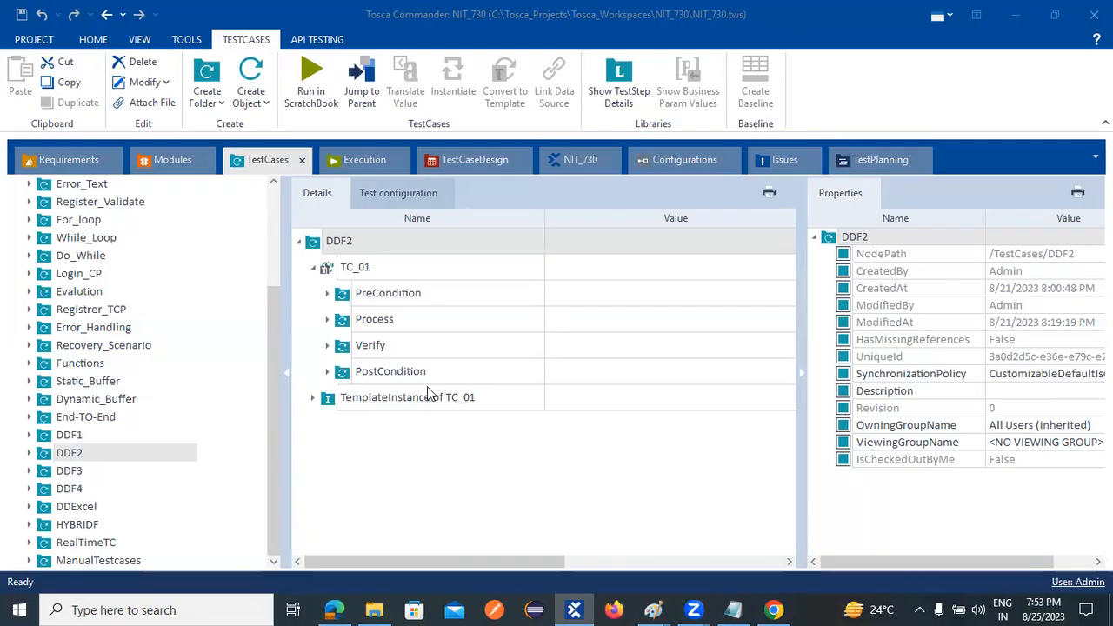
- Go through the PreCondition, Process, PostCondition and Verify folders of TC_01
{"action": "left_click", "coordinate": [383, 295]}
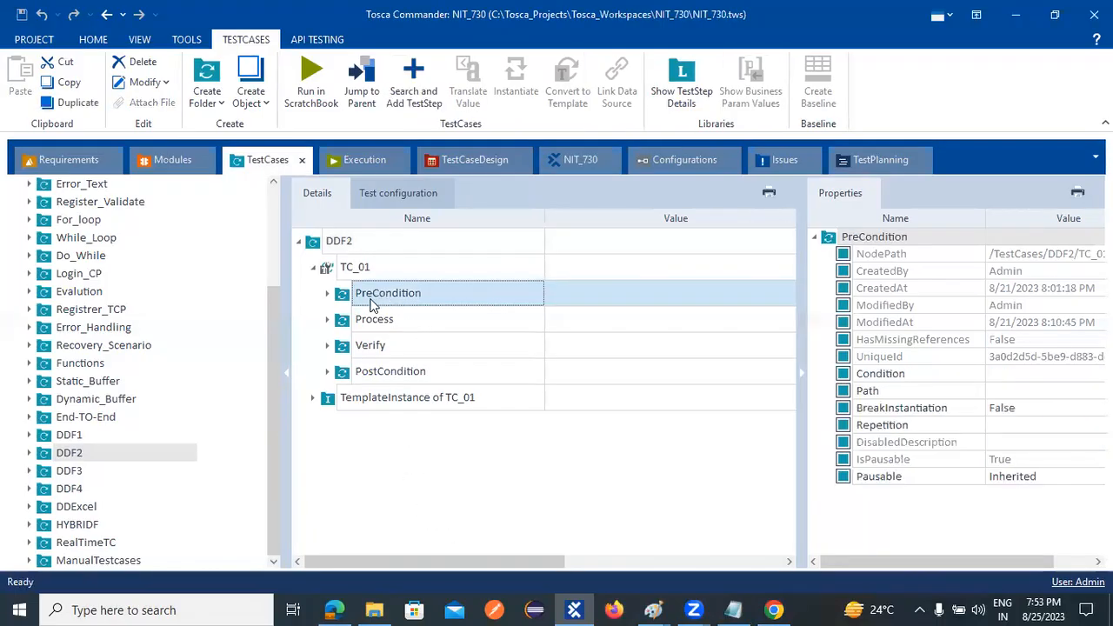
{"action": "left_click", "coordinate": [367, 324]}
{"action": "left_click", "coordinate": [368, 371]}
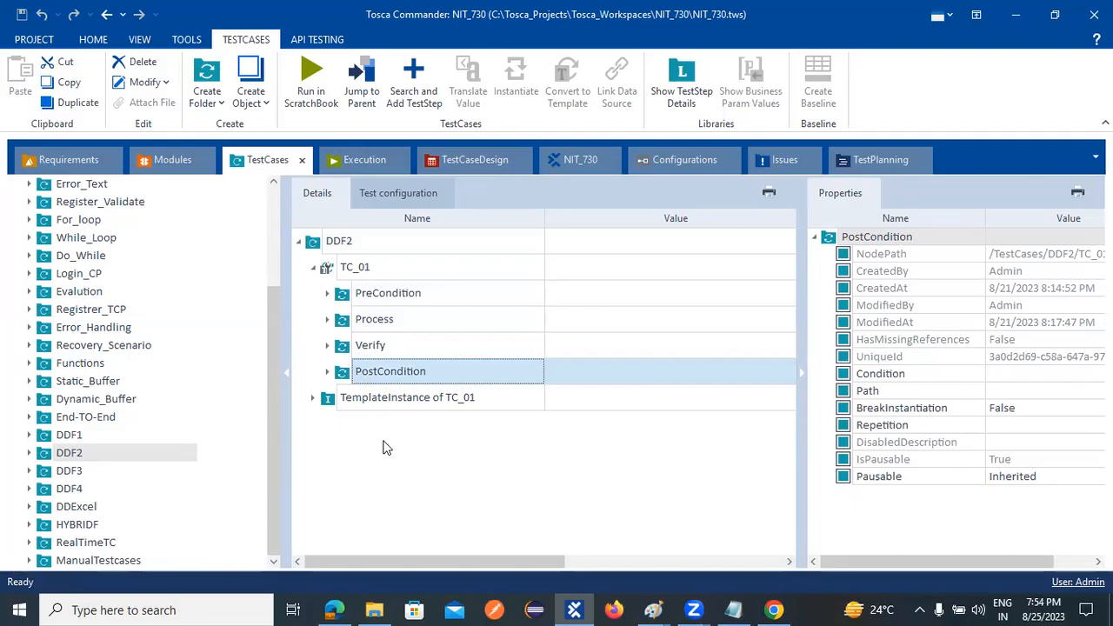
{"action": "left_click", "coordinate": [344, 347]}
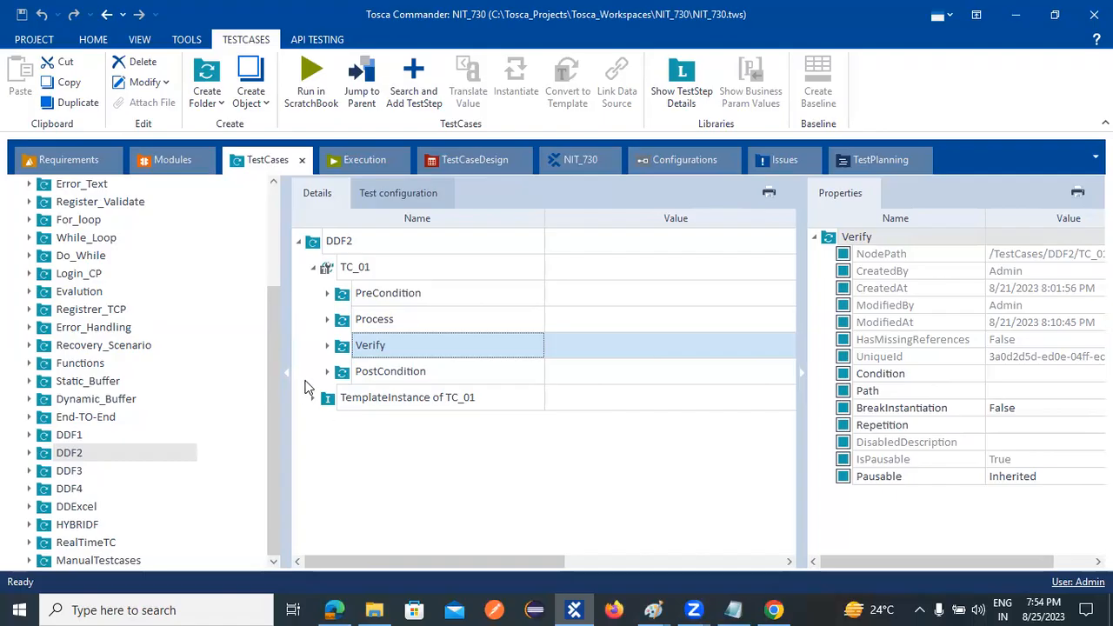
- Expand the Verify folder of TC_01 down to the Verify the Email step in the If statement's Condition
{"action": "left_click", "coordinate": [328, 346]}
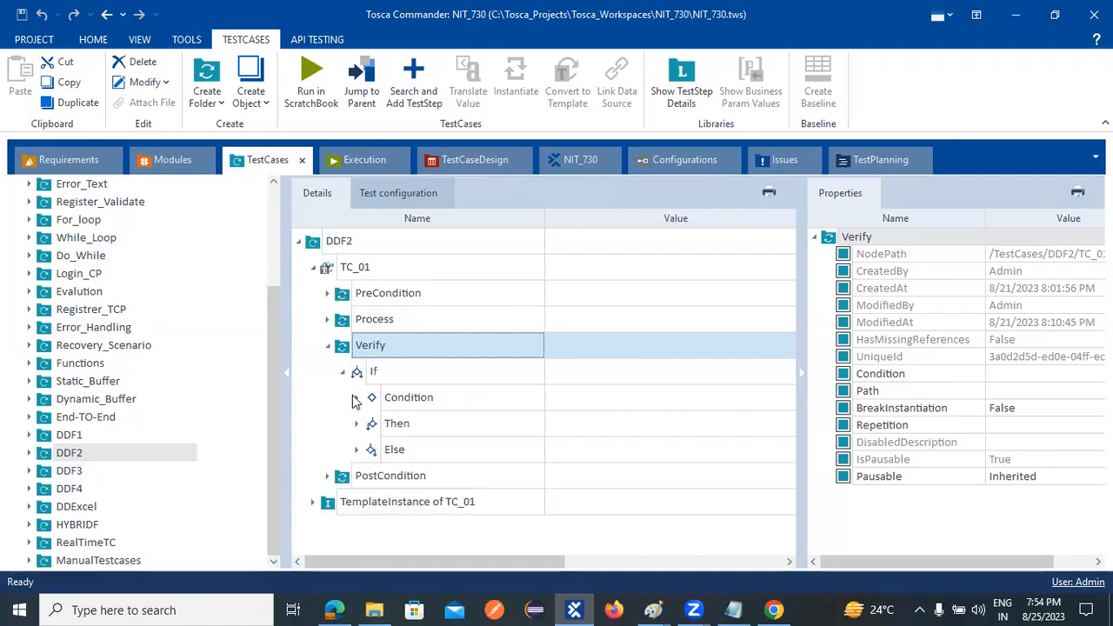
{"action": "left_click", "coordinate": [357, 398]}
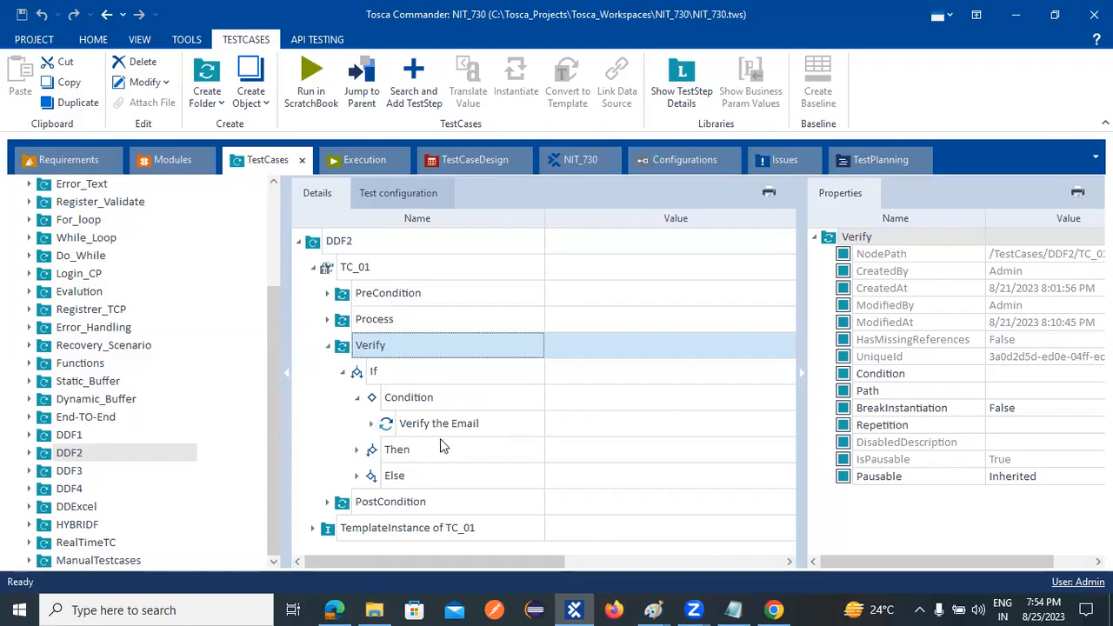
{"action": "left_click", "coordinate": [371, 424]}
{"action": "scroll", "coordinate": [401, 492], "scroll_direction": "down", "scroll_amount": 1}
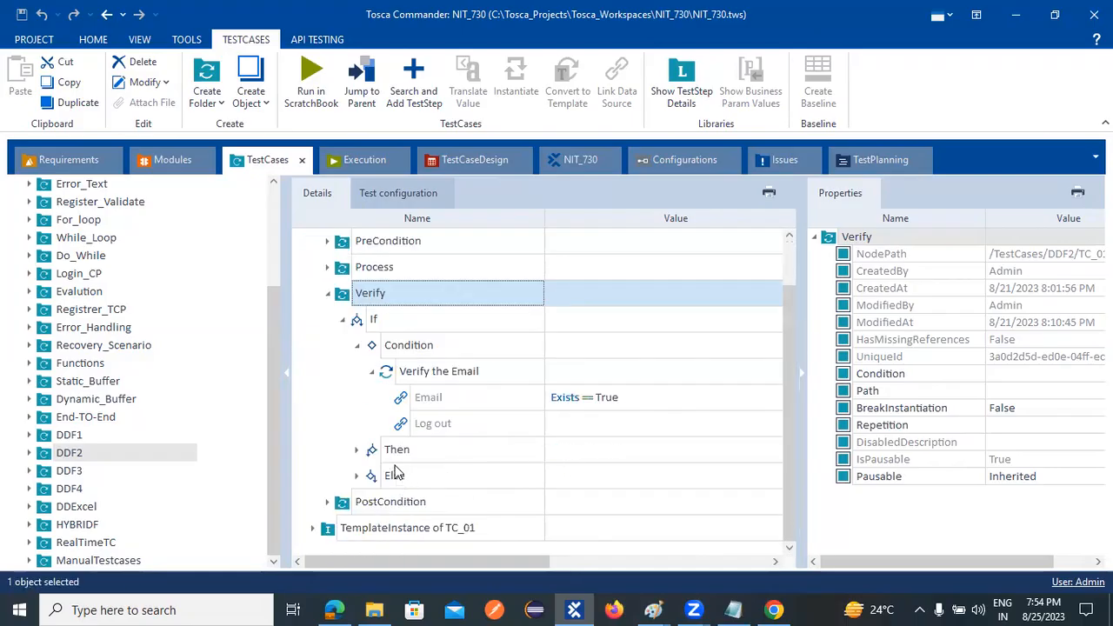
- Expand the Then branch's Verify the Email step and the Else branch down to its nested If
{"action": "left_click", "coordinate": [357, 451]}
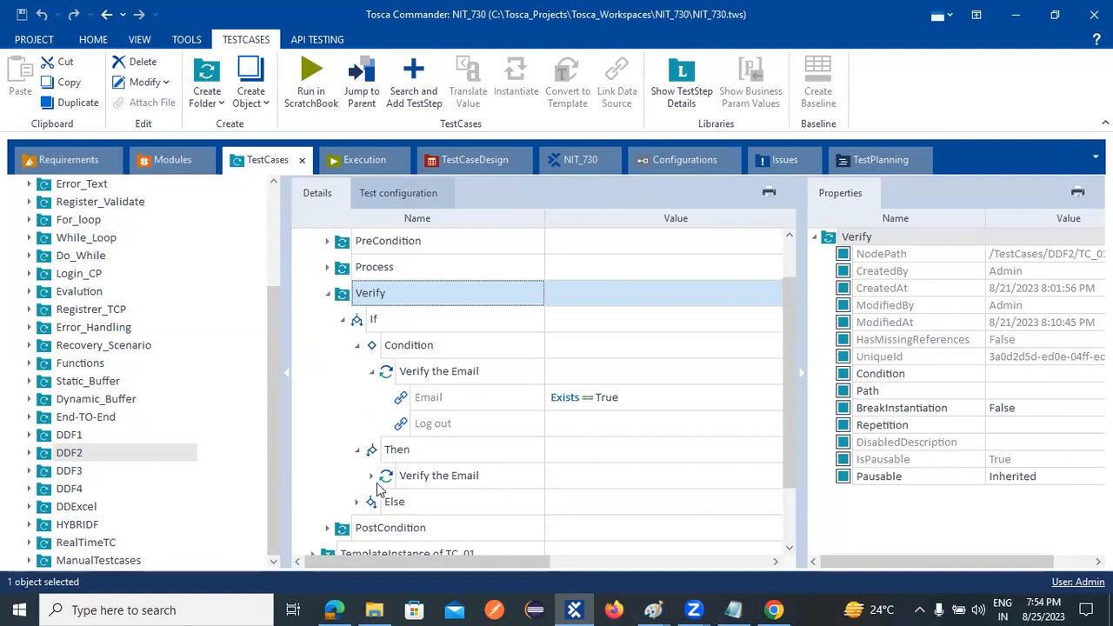
{"action": "left_click", "coordinate": [371, 475]}
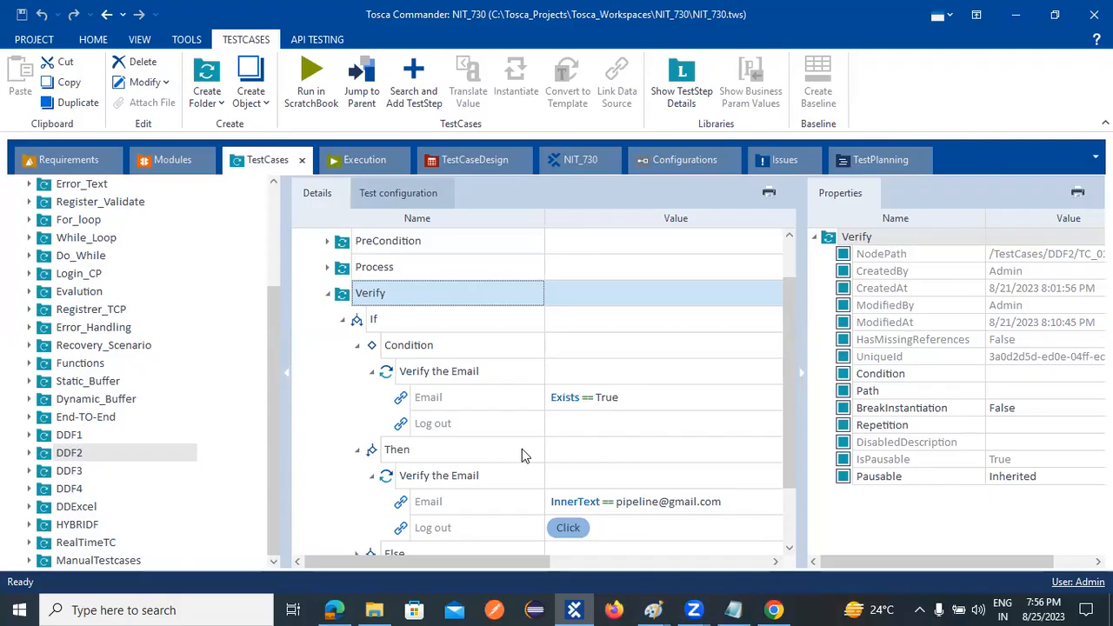
{"action": "scroll", "coordinate": [514, 445], "scroll_direction": "down", "scroll_amount": 1}
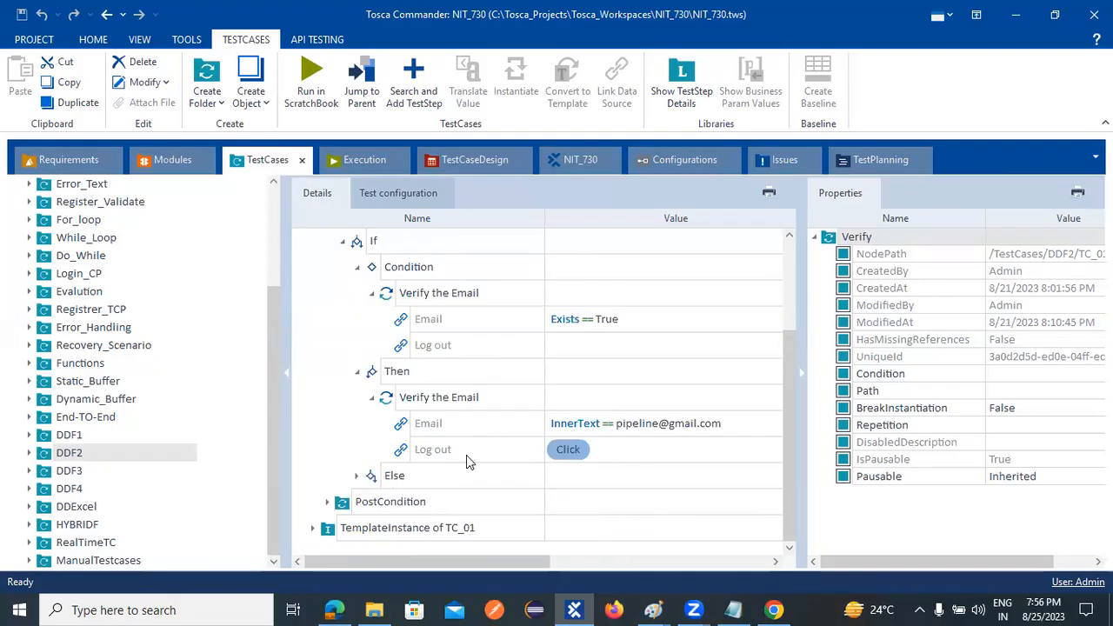
{"action": "left_click", "coordinate": [356, 477]}
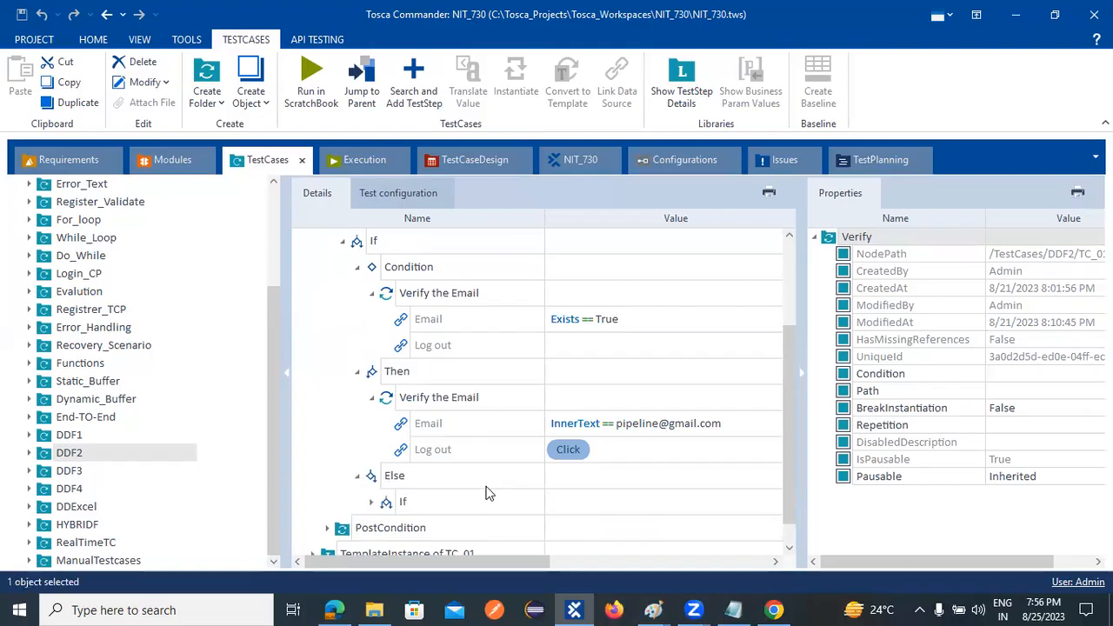
{"action": "scroll", "coordinate": [487, 492], "scroll_direction": "down", "scroll_amount": 1}
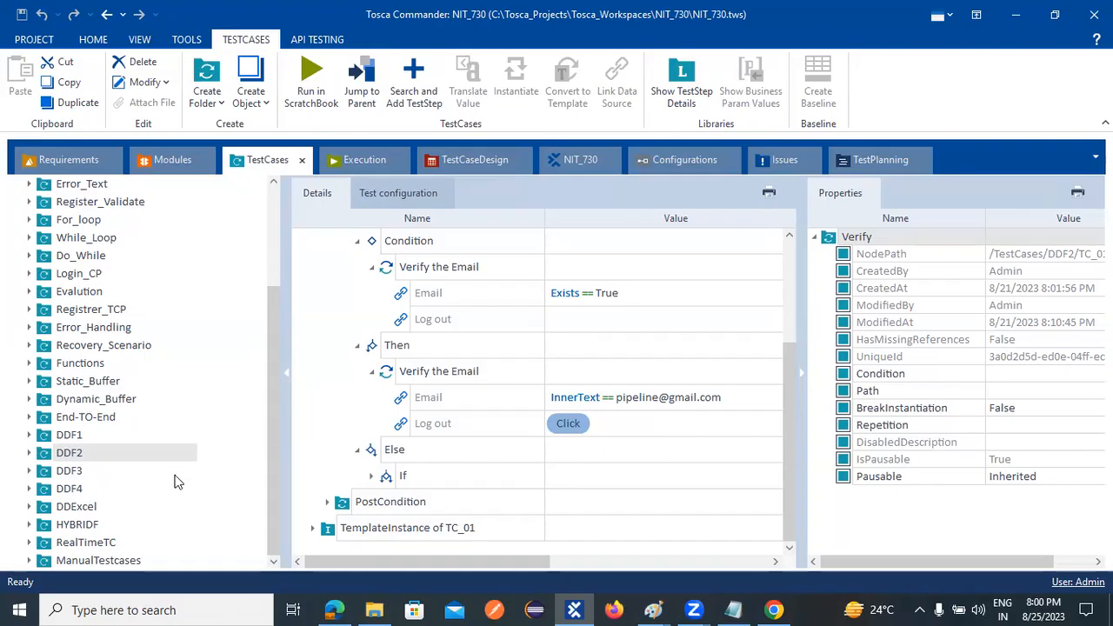
- Open the DDExcel test case folder, and browse in File Explorer to C:\Tosca_Projects\ToscaCommander\Templates\BO
{"action": "left_click", "coordinate": [63, 511]}
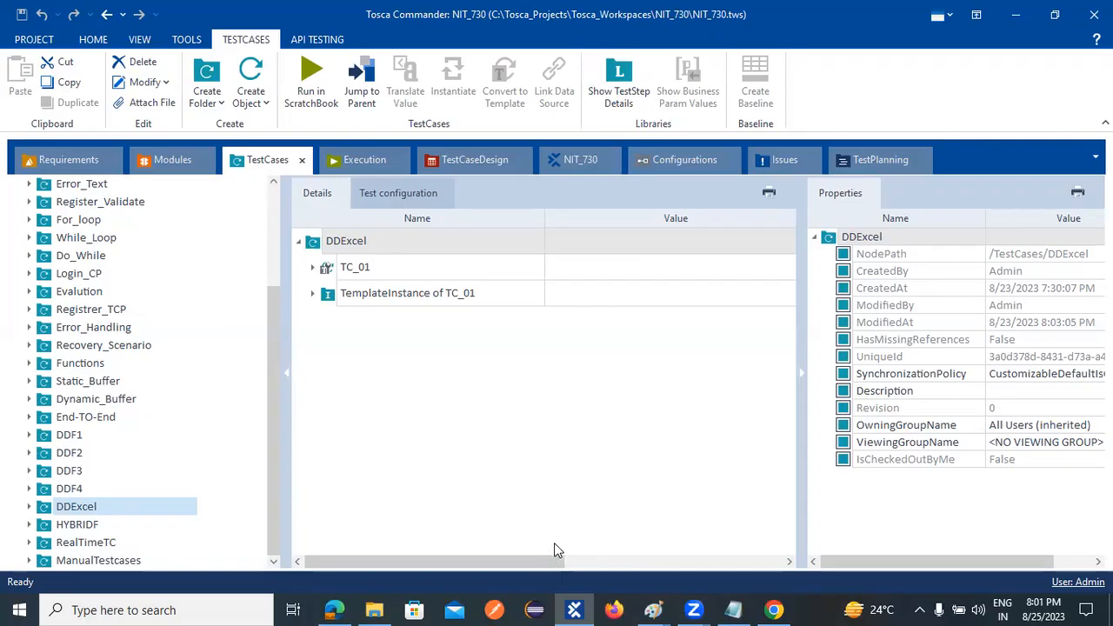
{"action": "left_click", "coordinate": [374, 609]}
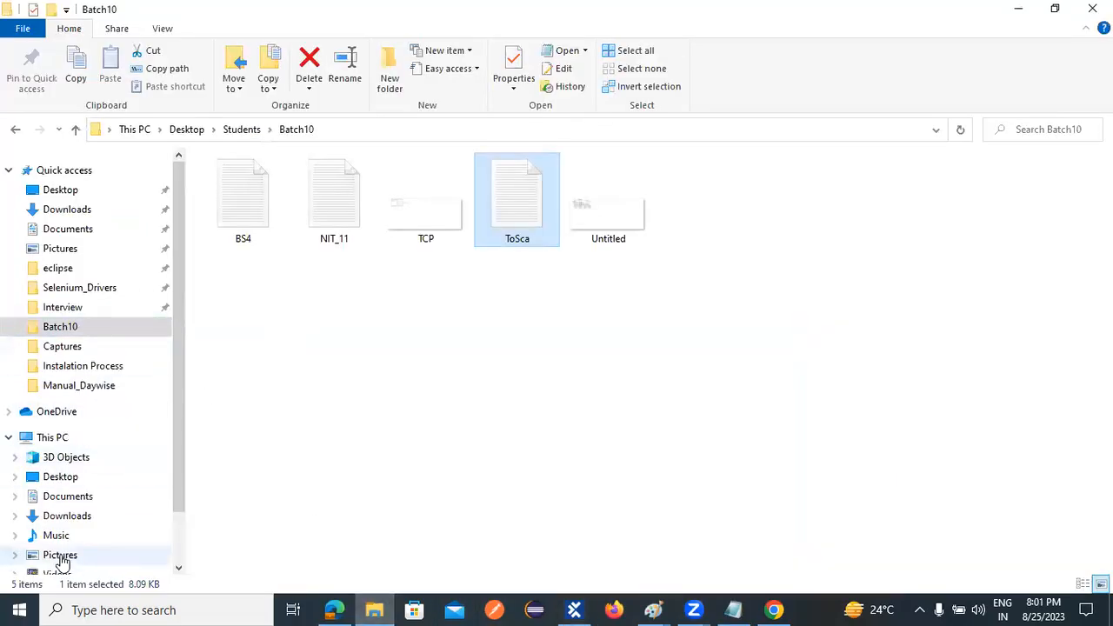
{"action": "scroll", "coordinate": [65, 552], "scroll_direction": "down", "scroll_amount": 1}
{"action": "left_click", "coordinate": [74, 526]}
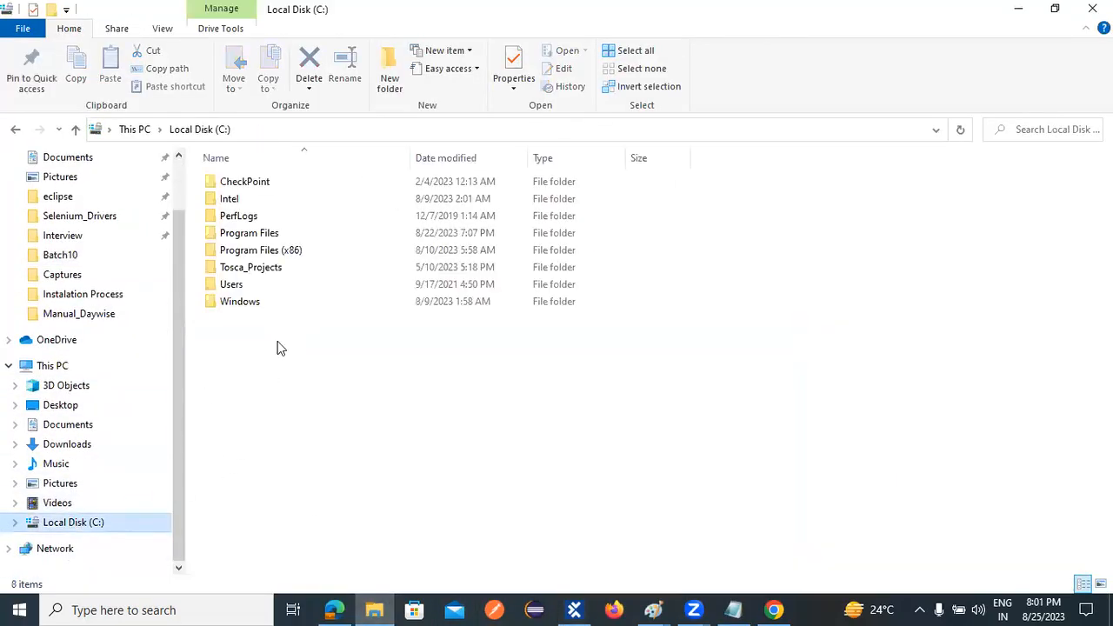
{"action": "left_click", "coordinate": [244, 271]}
{"action": "double_click", "coordinate": [244, 271]}
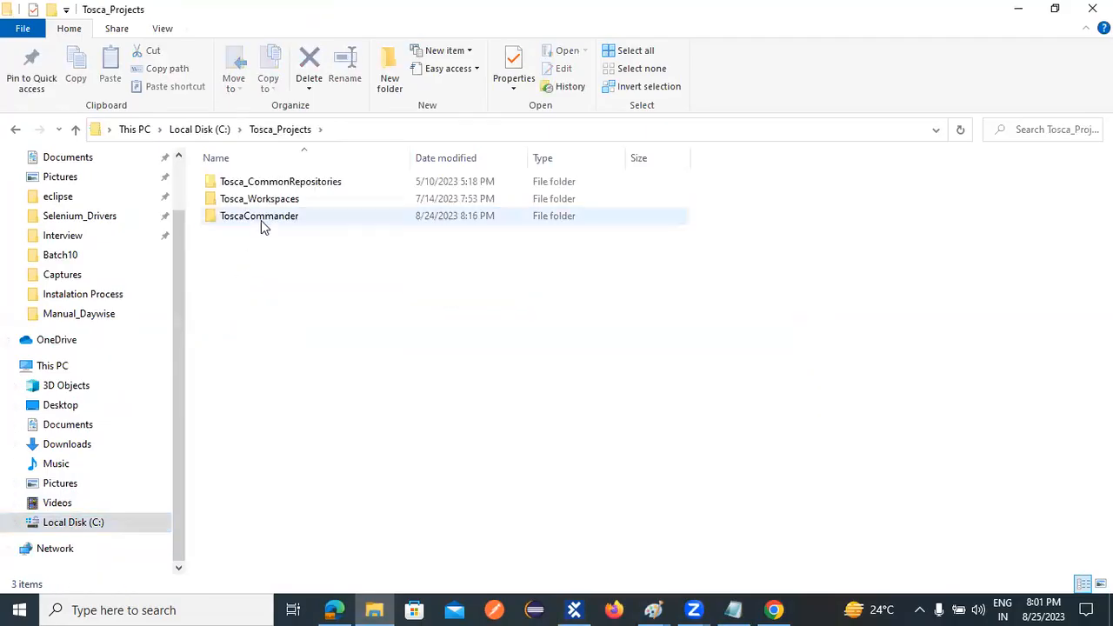
{"action": "double_click", "coordinate": [262, 220]}
{"action": "double_click", "coordinate": [259, 251]}
{"action": "double_click", "coordinate": [241, 186]}
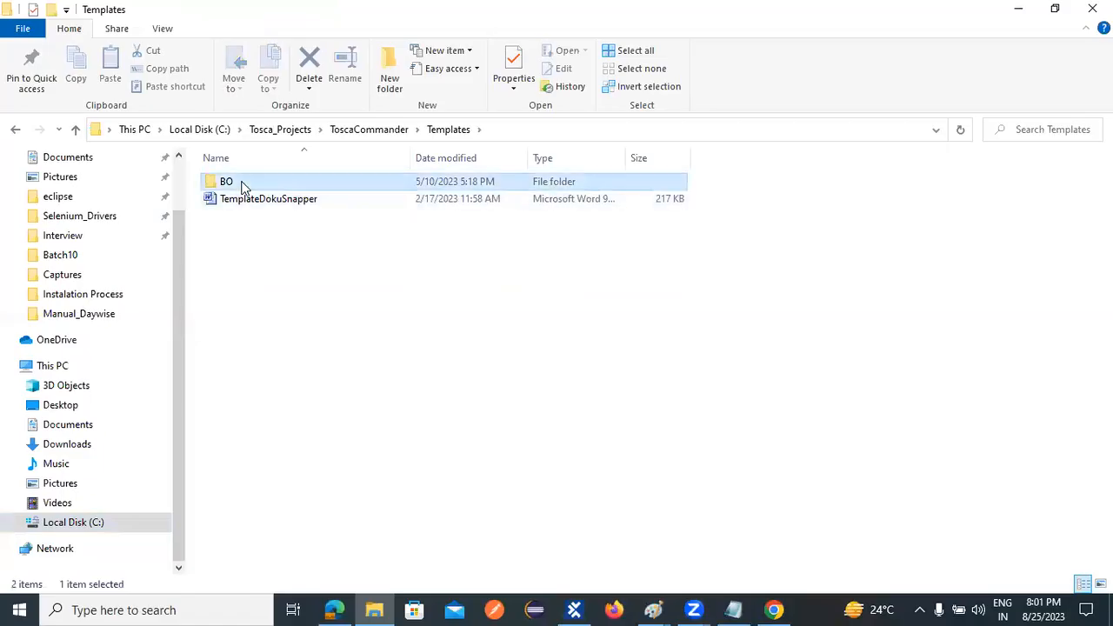
- Copy the BO folder's path into the ToSca notes in Notepad, on a new line under DDF
{"action": "left_click", "coordinate": [528, 130]}
{"action": "key", "text": "ctrl+c"}
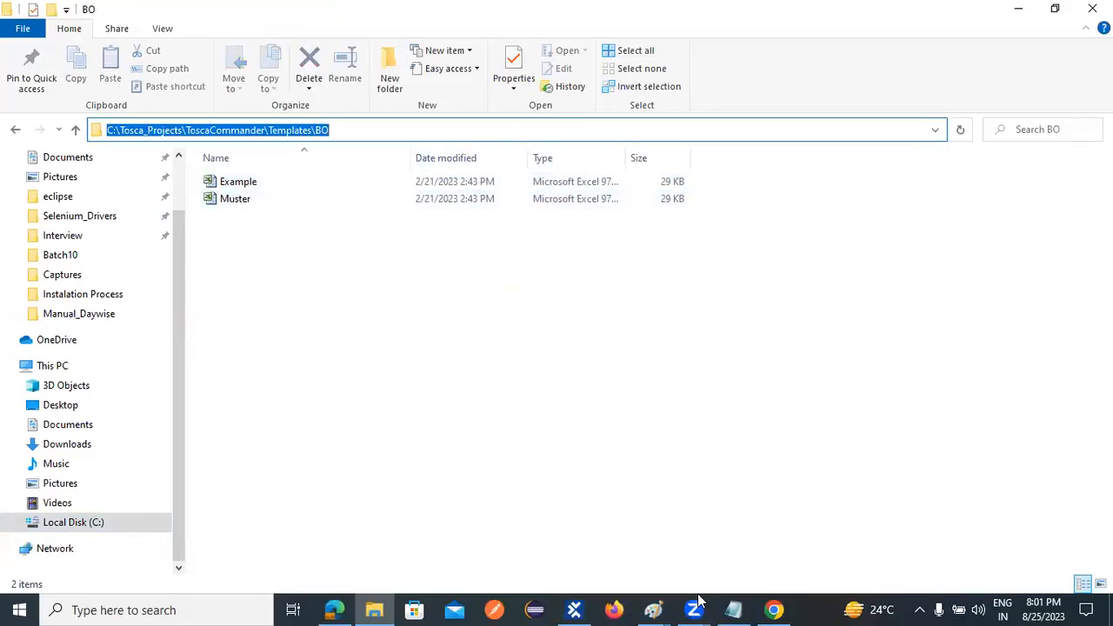
{"action": "left_click", "coordinate": [733, 610]}
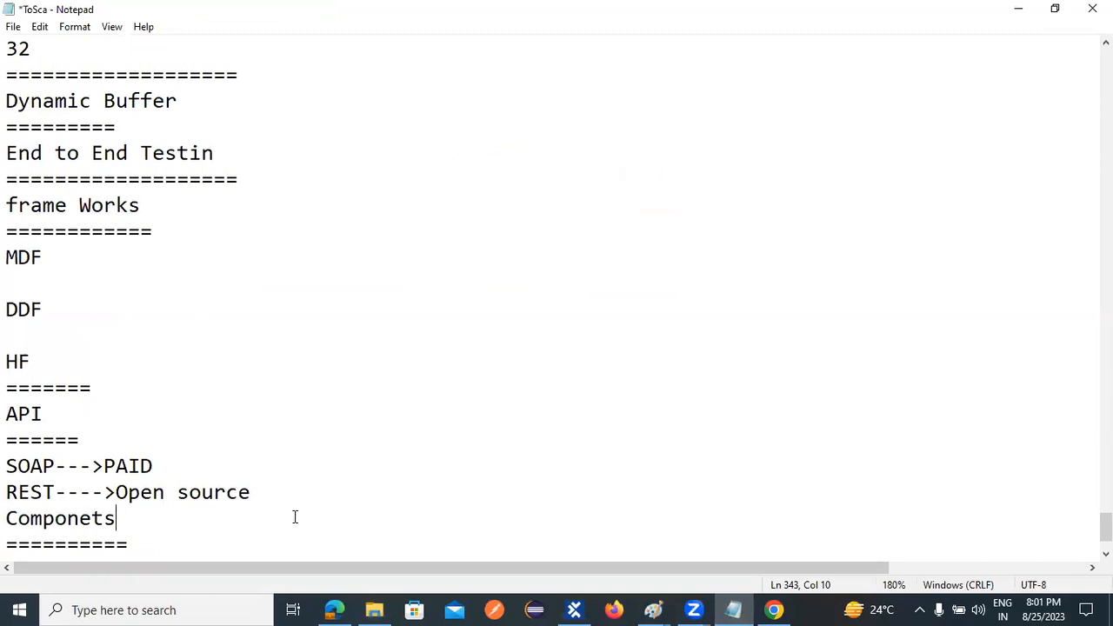
{"action": "left_click", "coordinate": [63, 303]}
{"action": "key", "text": "Return"}
{"action": "key", "text": "ctrl+v"}
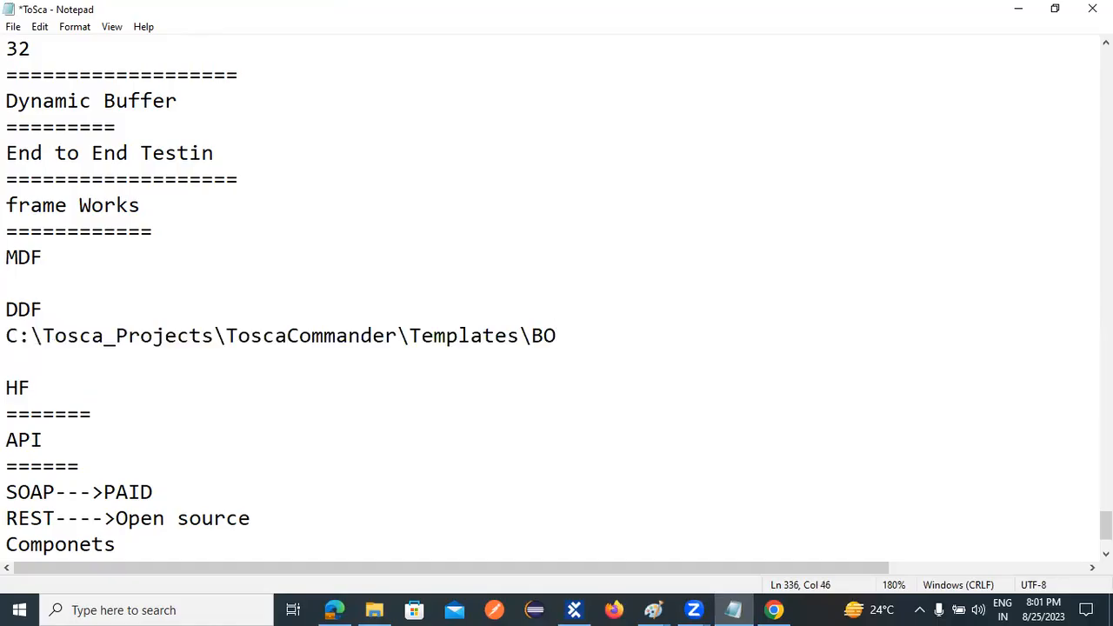
{"action": "left_click_drag", "start_coordinate": [6, 336], "coordinate": [601, 336]}
{"action": "left_click", "coordinate": [571, 345]}
- Minimize all open windows to show the desktop
{"action": "key", "text": "alt+Tab"}
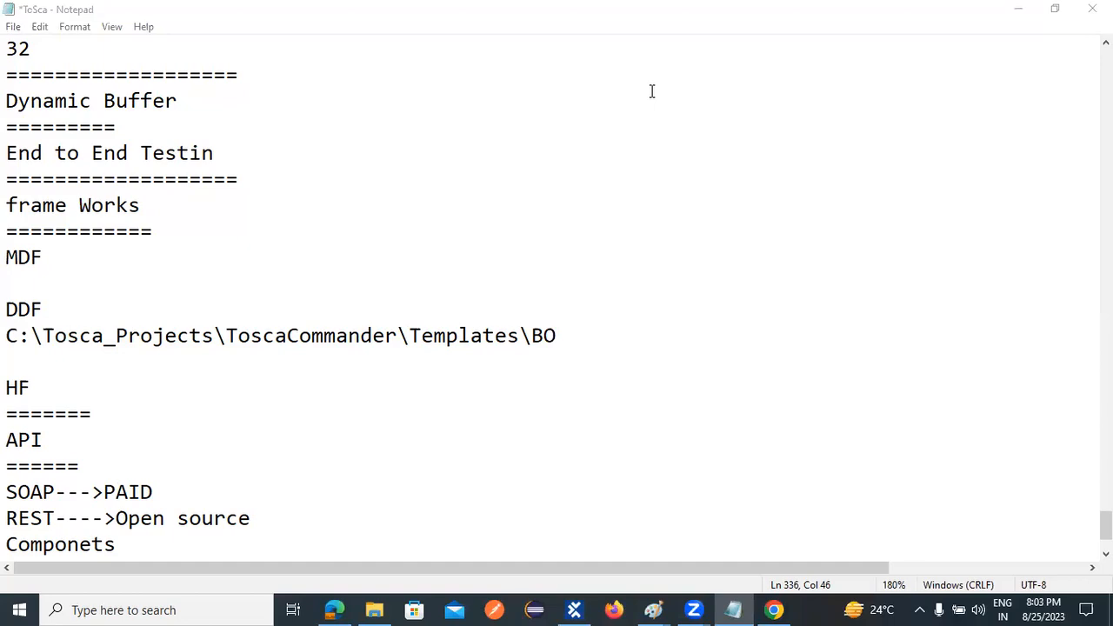
{"action": "left_click", "coordinate": [1015, 14]}
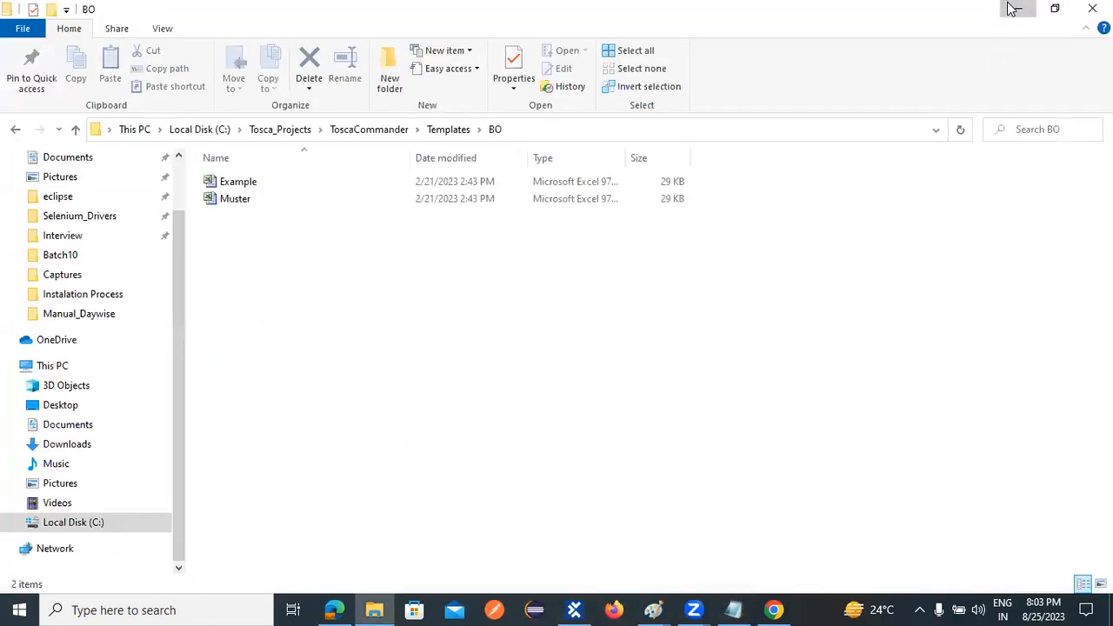
{"action": "left_click", "coordinate": [1012, 11]}
{"action": "left_click", "coordinate": [1015, 15]}
{"action": "left_click", "coordinate": [1014, 15]}
{"action": "left_click", "coordinate": [1012, 15]}
{"action": "left_click", "coordinate": [1012, 15]}
{"action": "left_click", "coordinate": [1010, 12]}
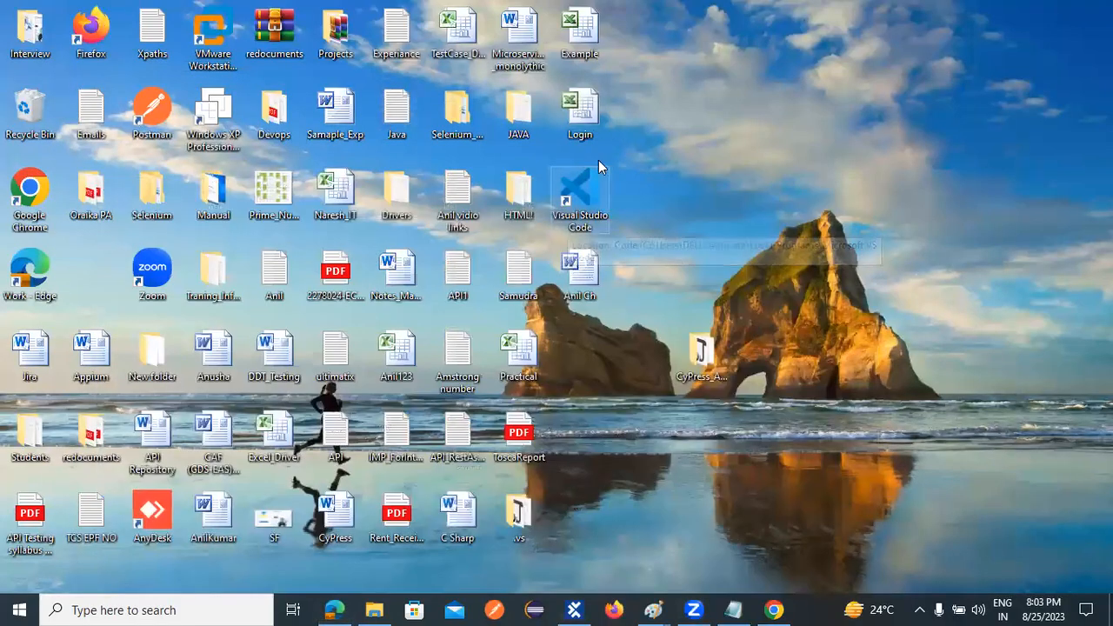
- Open the Login workbook in Excel, dismiss the activation wizard, and review the TestCaseLogin columns before closing it
{"action": "double_click", "coordinate": [581, 116]}
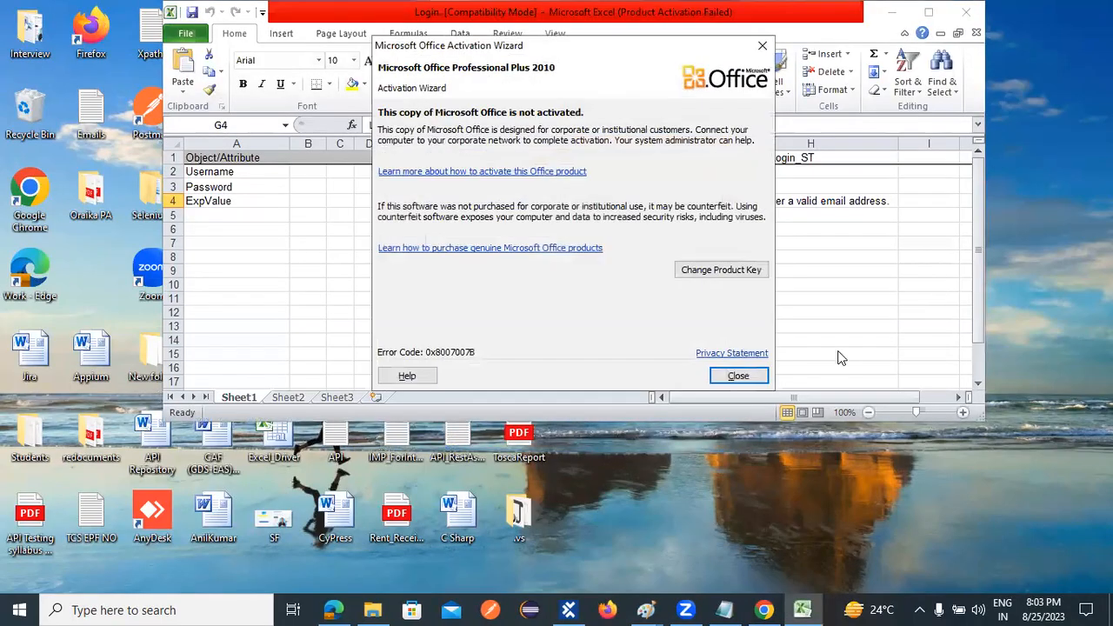
{"action": "left_click", "coordinate": [740, 375]}
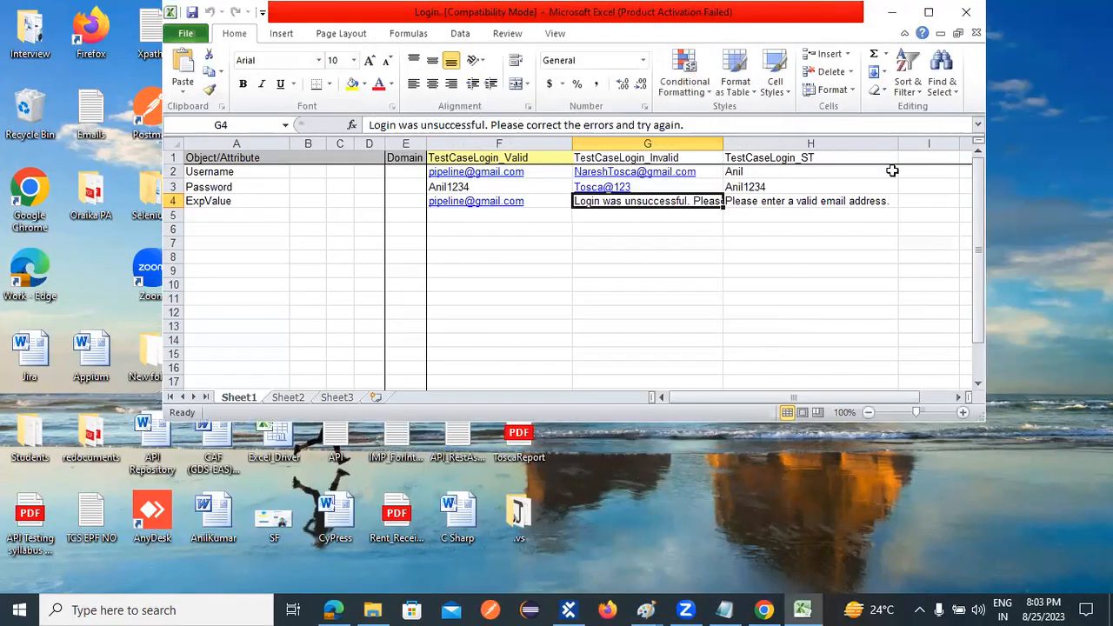
{"action": "left_click", "coordinate": [709, 246]}
{"action": "left_click", "coordinate": [530, 172]}
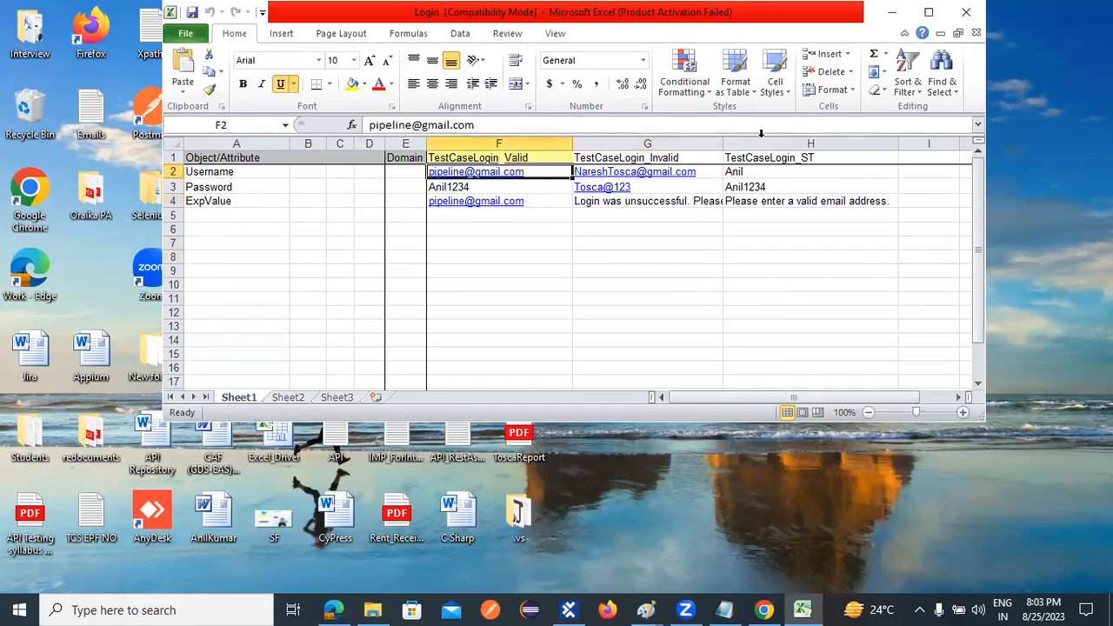
{"action": "left_click", "coordinate": [957, 24]}
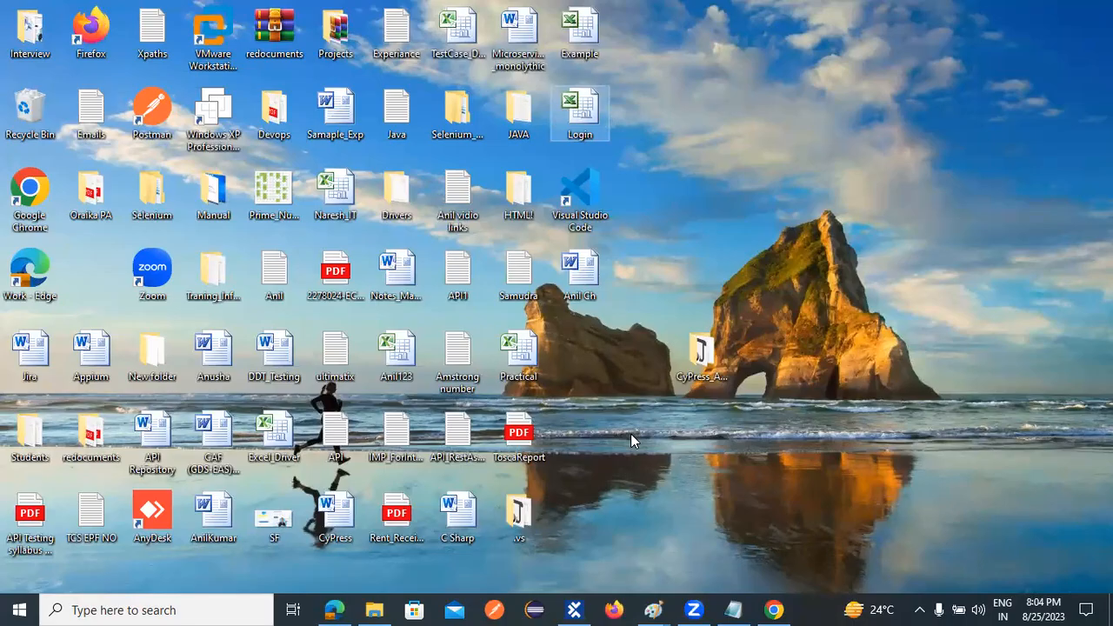
- Switch to Tosca Commander and expand TC_01 in the DDExcel folder down to the If statement under Verify
{"action": "left_click", "coordinate": [573, 608]}
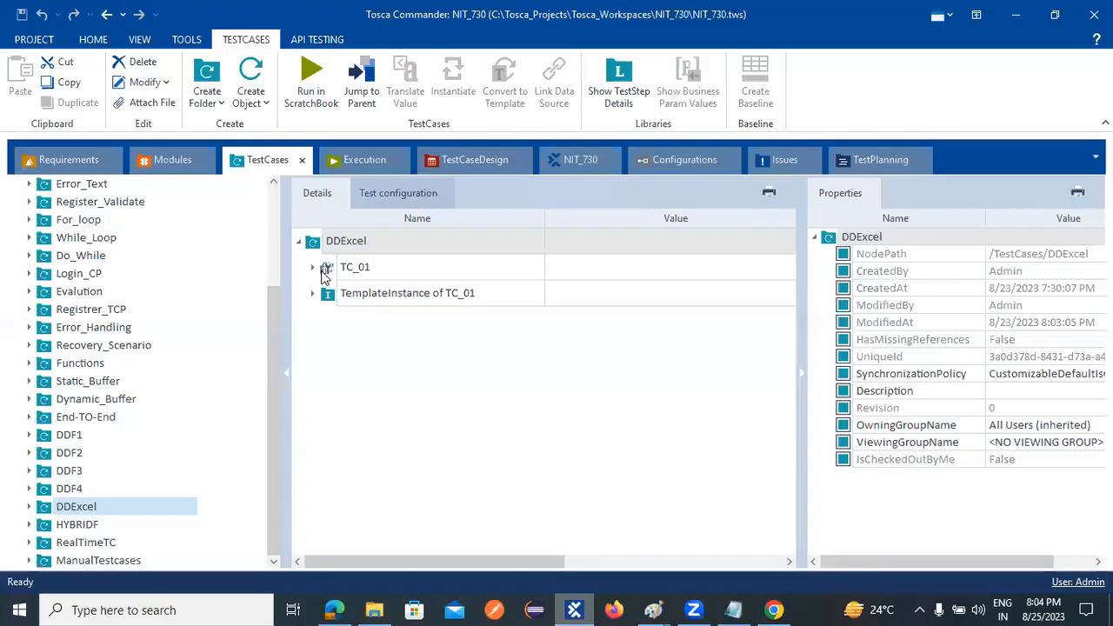
{"action": "left_click", "coordinate": [314, 267]}
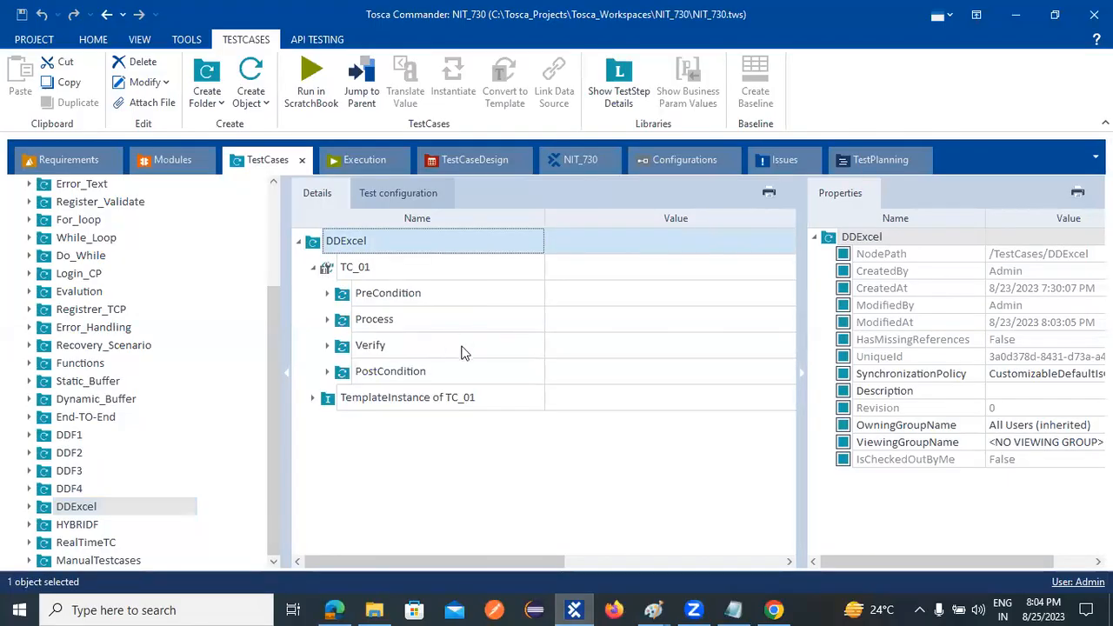
{"action": "left_click", "coordinate": [328, 345]}
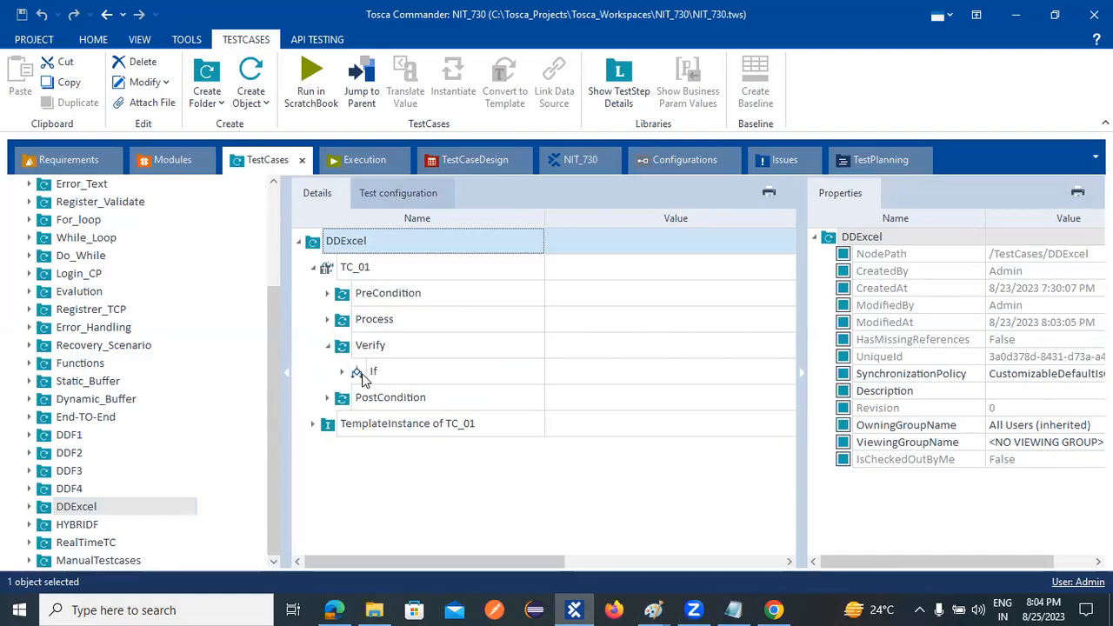
{"action": "left_click", "coordinate": [342, 372]}
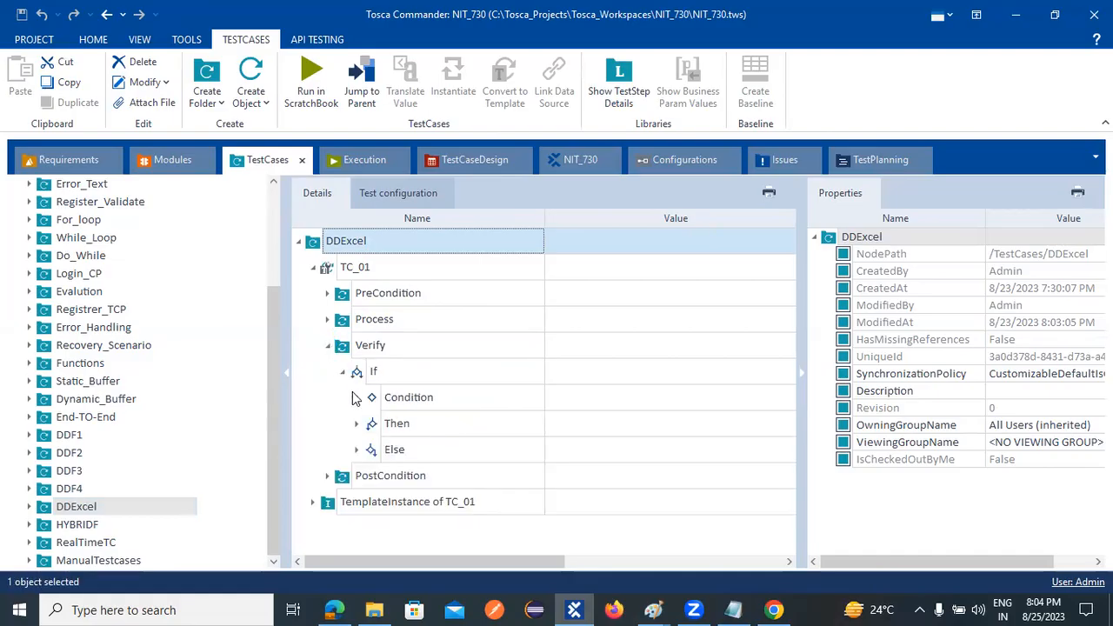
- Expand the Condition and Then branches of the If statement to examine the values of their Demo Web Shop steps
{"action": "left_click", "coordinate": [356, 397]}
{"action": "left_click", "coordinate": [356, 450]}
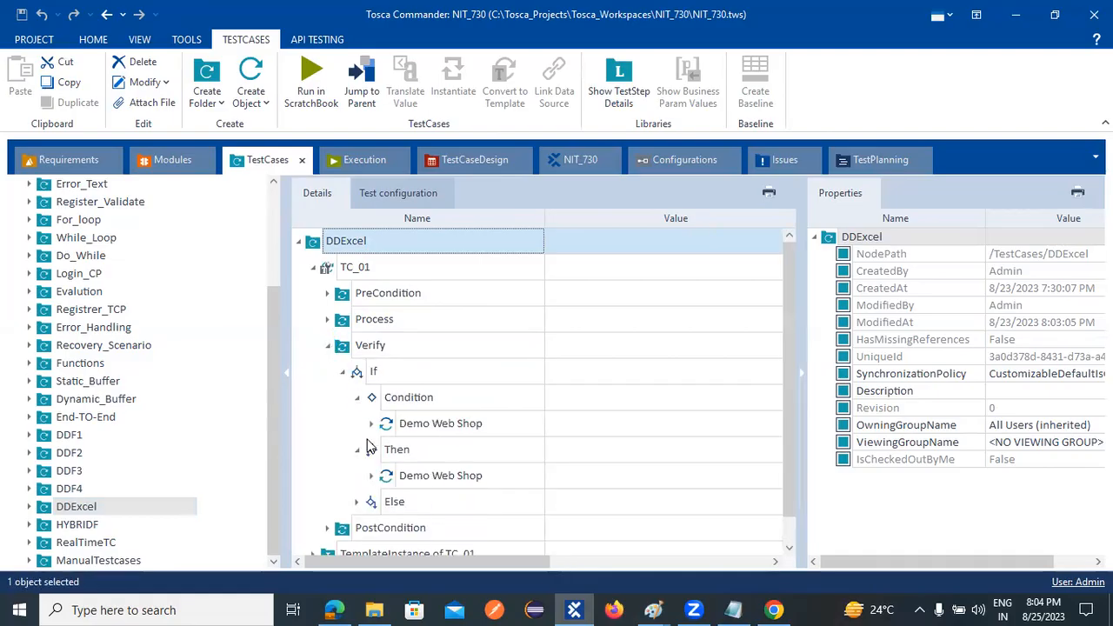
{"action": "left_click", "coordinate": [371, 423]}
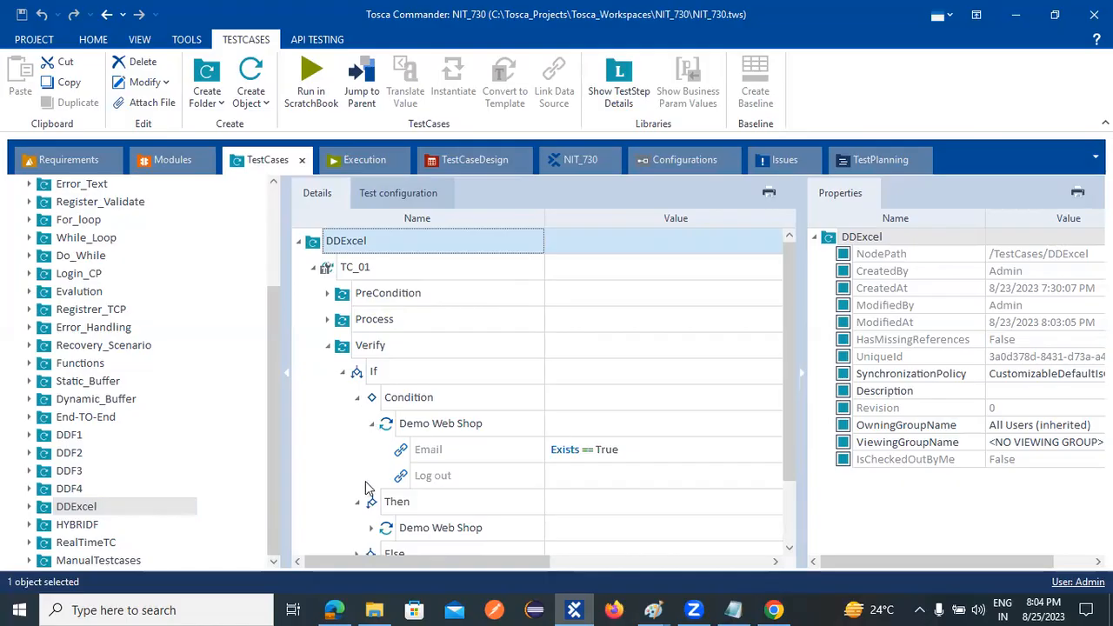
{"action": "scroll", "coordinate": [361, 469], "scroll_direction": "down", "scroll_amount": 1}
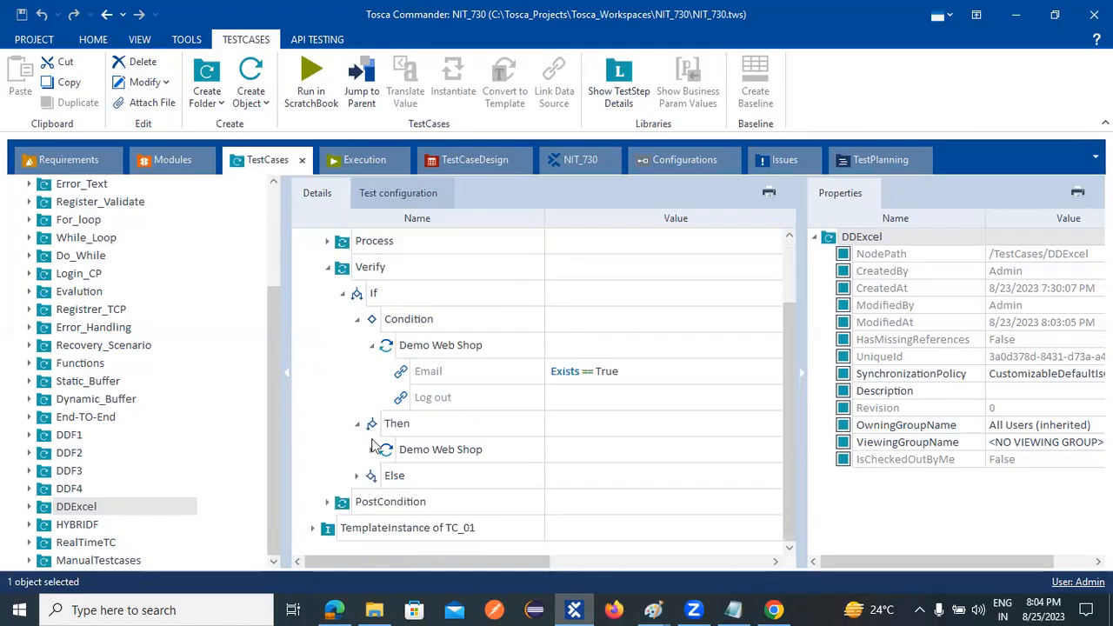
{"action": "left_click", "coordinate": [372, 450]}
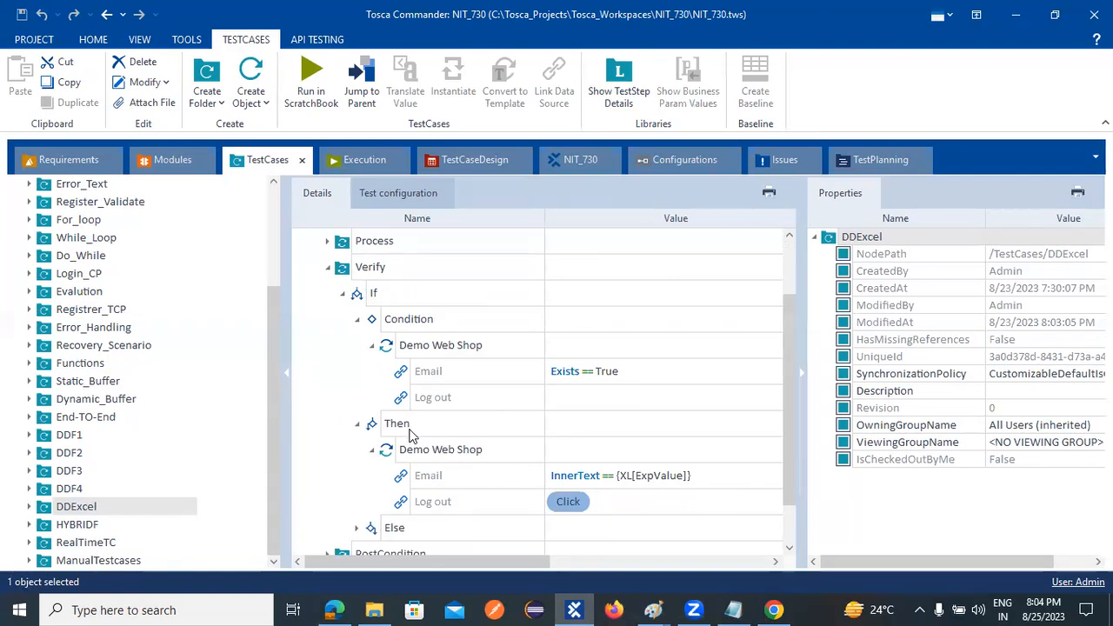
{"action": "scroll", "coordinate": [400, 421], "scroll_direction": "down", "scroll_amount": 2}
{"action": "scroll", "coordinate": [374, 439], "scroll_direction": "up", "scroll_amount": 3}
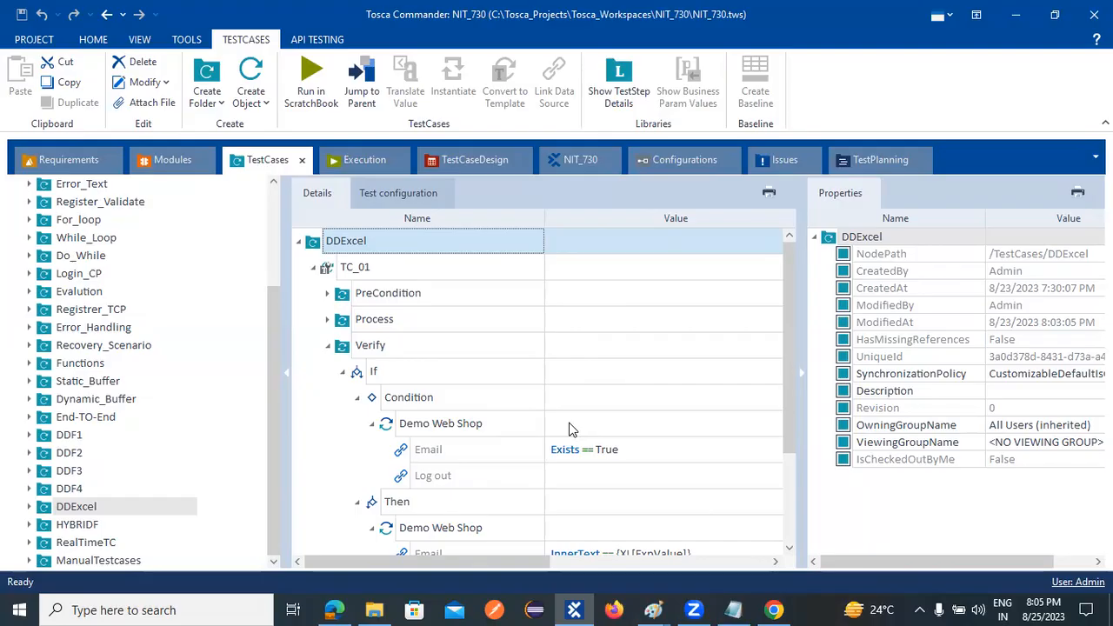
- Collapse the Verify folder and select TC_01 to view its SchemaPath and SchemaName properties
{"action": "left_click", "coordinate": [328, 345]}
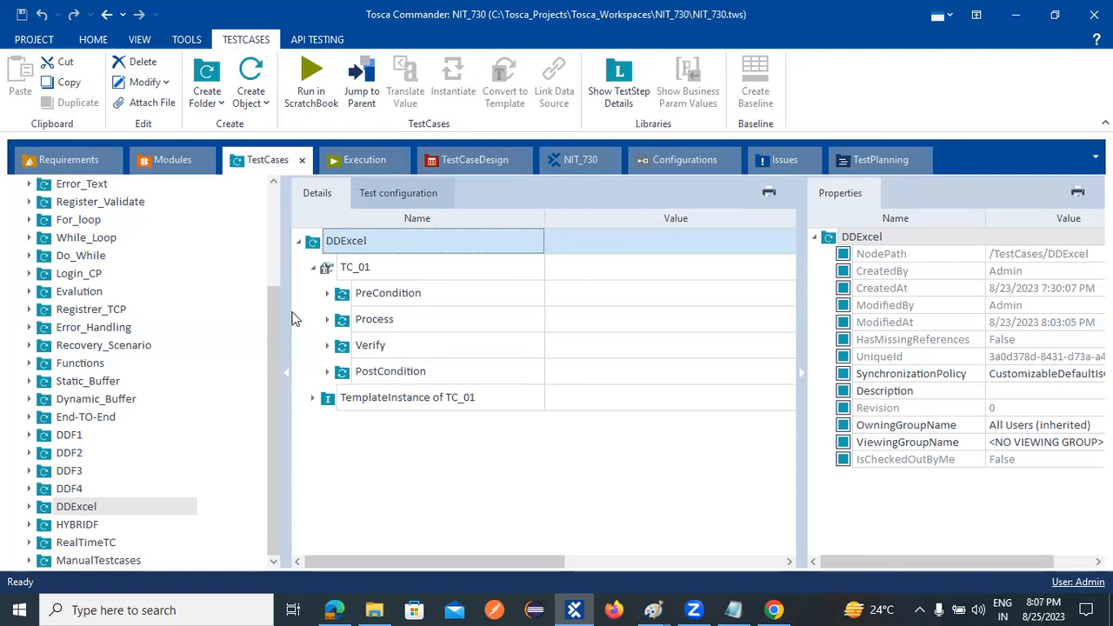
{"action": "left_click", "coordinate": [359, 271]}
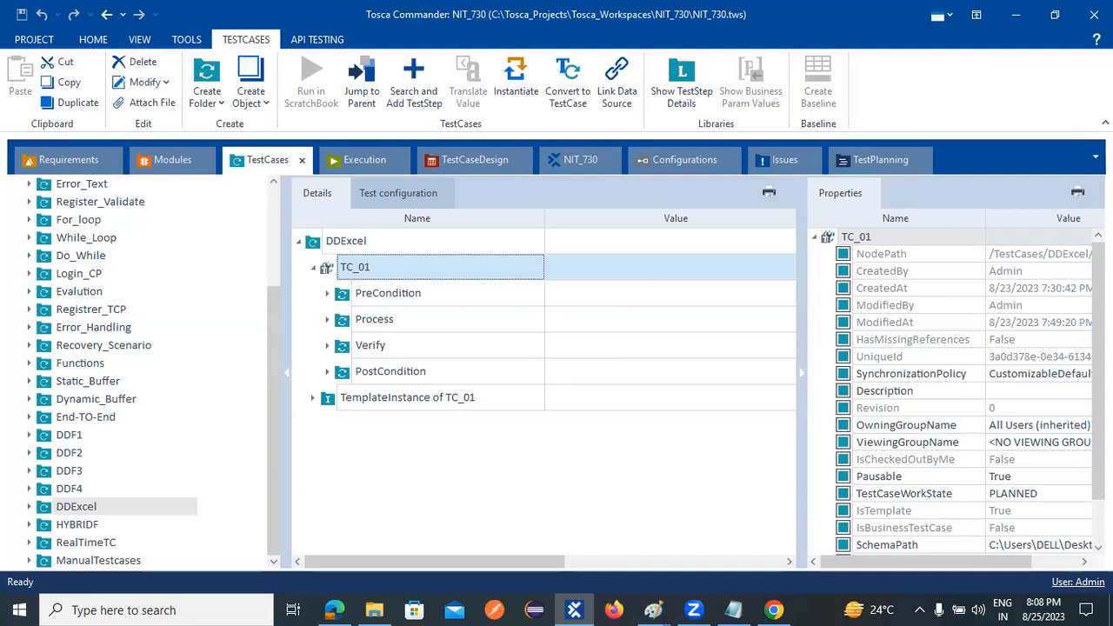
{"action": "scroll", "coordinate": [932, 320], "scroll_direction": "down", "scroll_amount": 1}
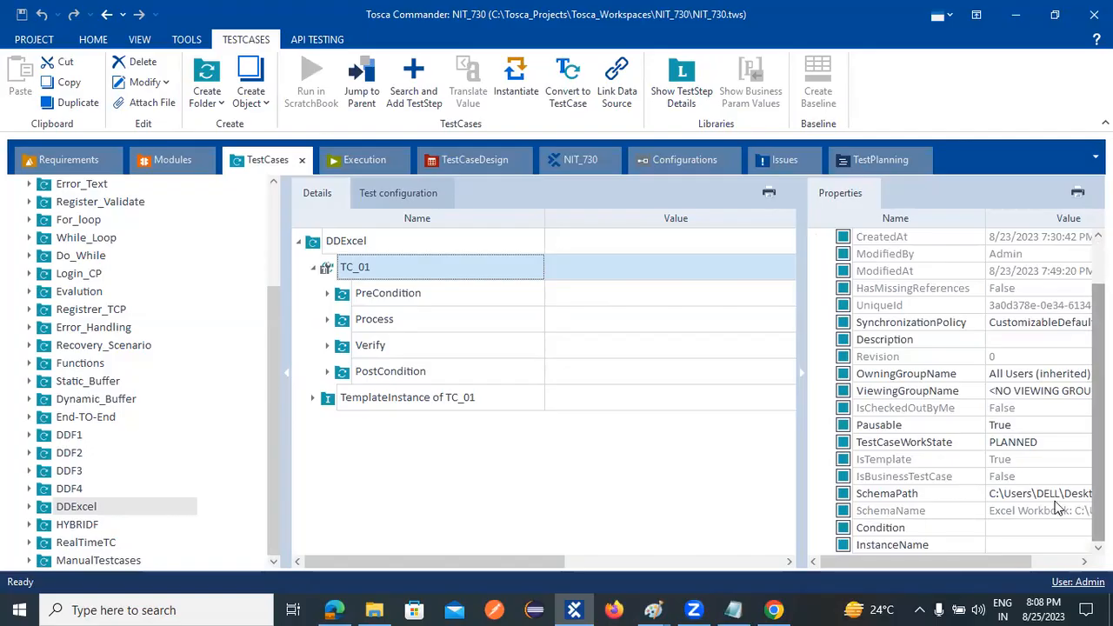
- Review TC_01's SchemaPath data source in the Excel DataSource Wizard, accepting Login.xls with worksheet Sheet1 each time
{"action": "left_click", "coordinate": [1008, 493]}
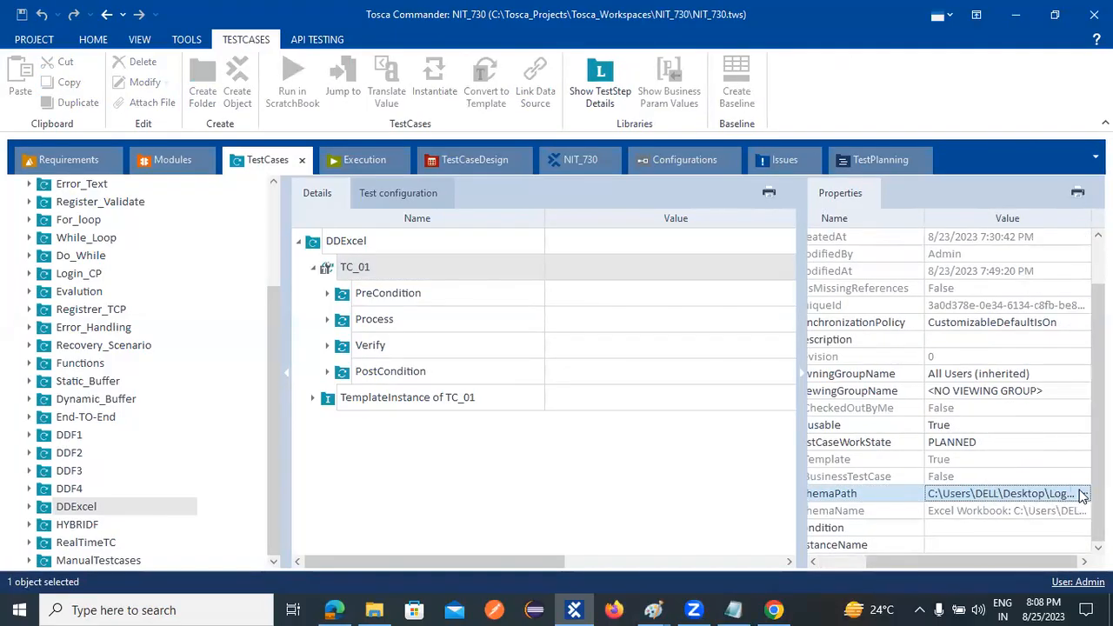
{"action": "left_click", "coordinate": [1082, 495]}
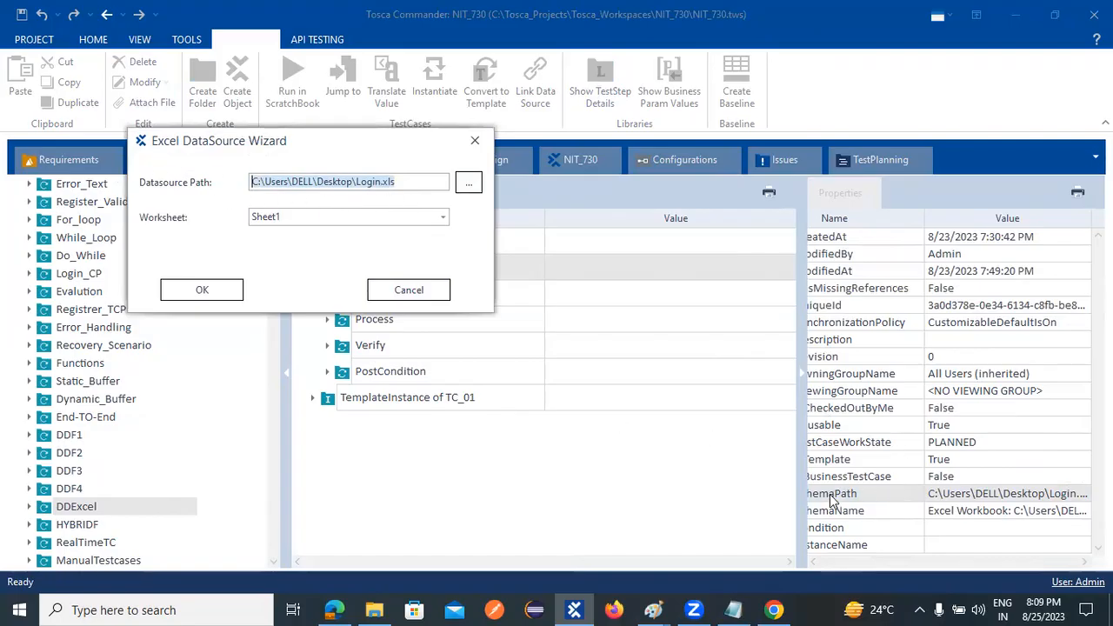
{"action": "left_click", "coordinate": [201, 290]}
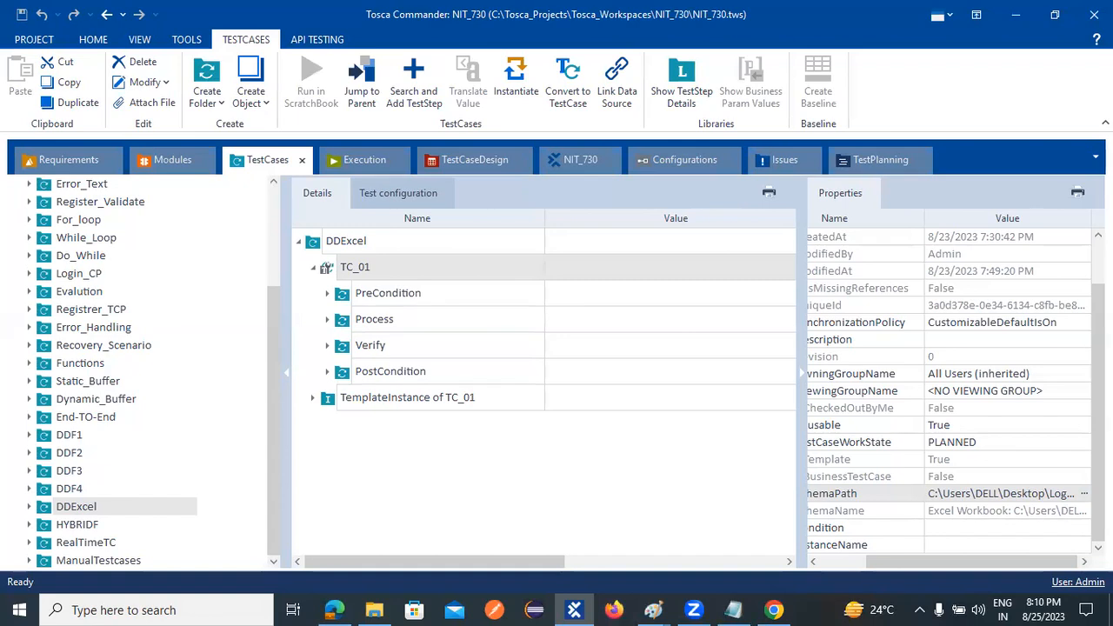
{"action": "left_click", "coordinate": [1083, 493]}
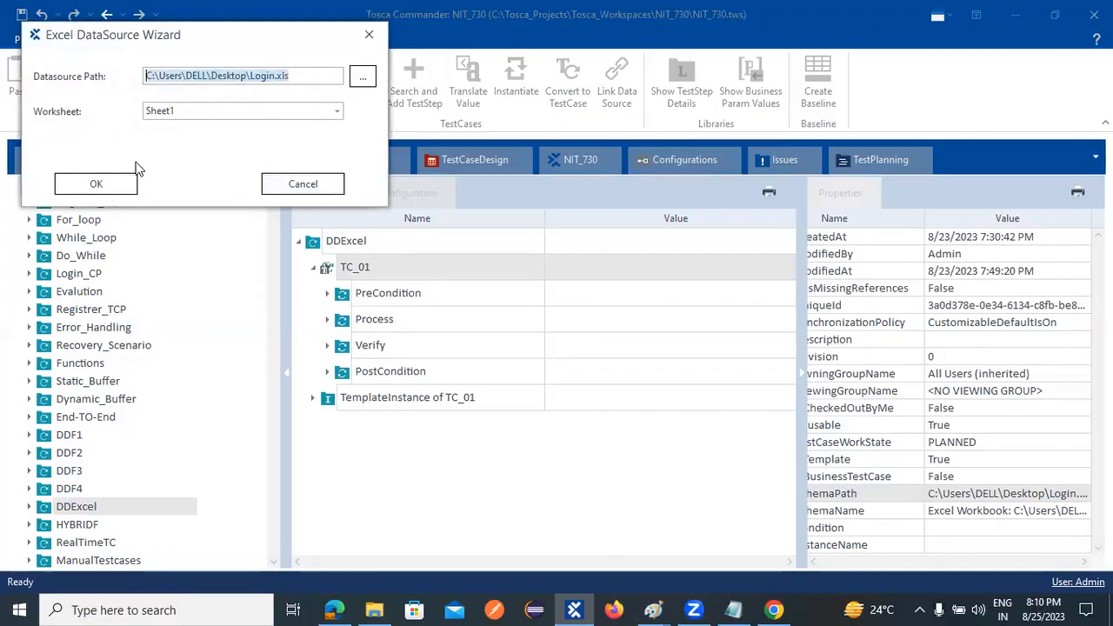
{"action": "left_click", "coordinate": [113, 185]}
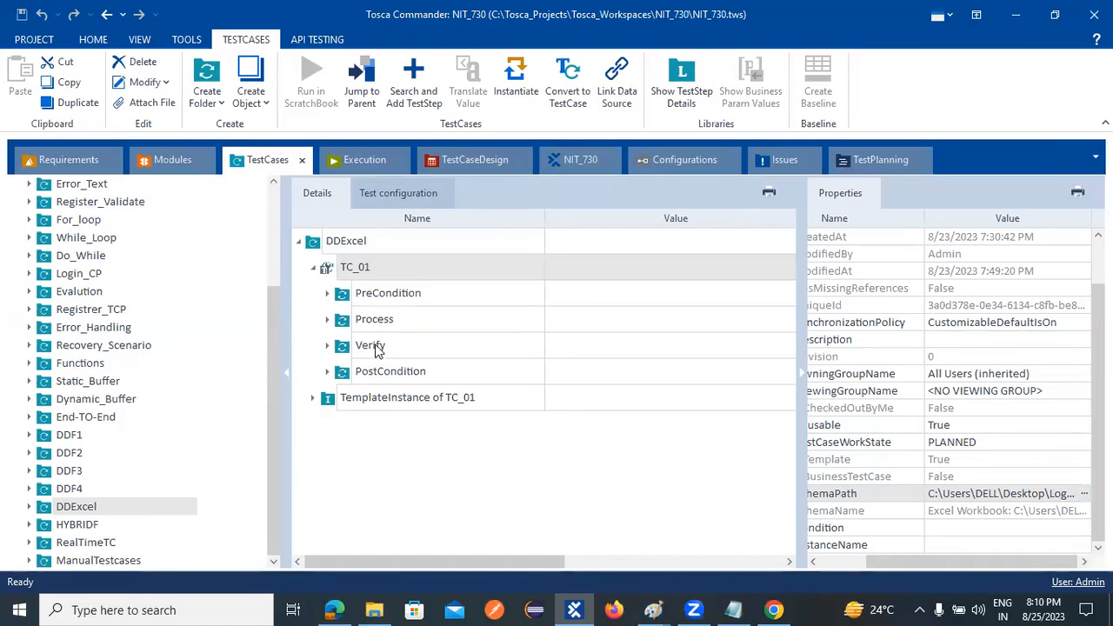
- Look up the Create TemplateInstance command among TC_01's available actions and dismiss it without creating anything
{"action": "right_click", "coordinate": [368, 273]}
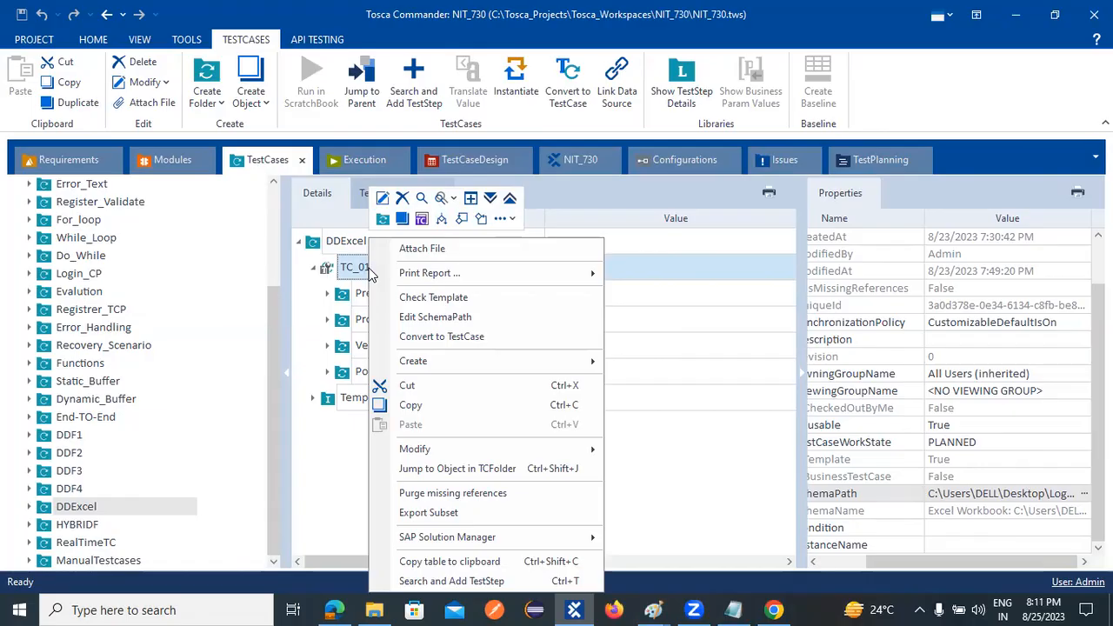
{"action": "left_click", "coordinate": [343, 431]}
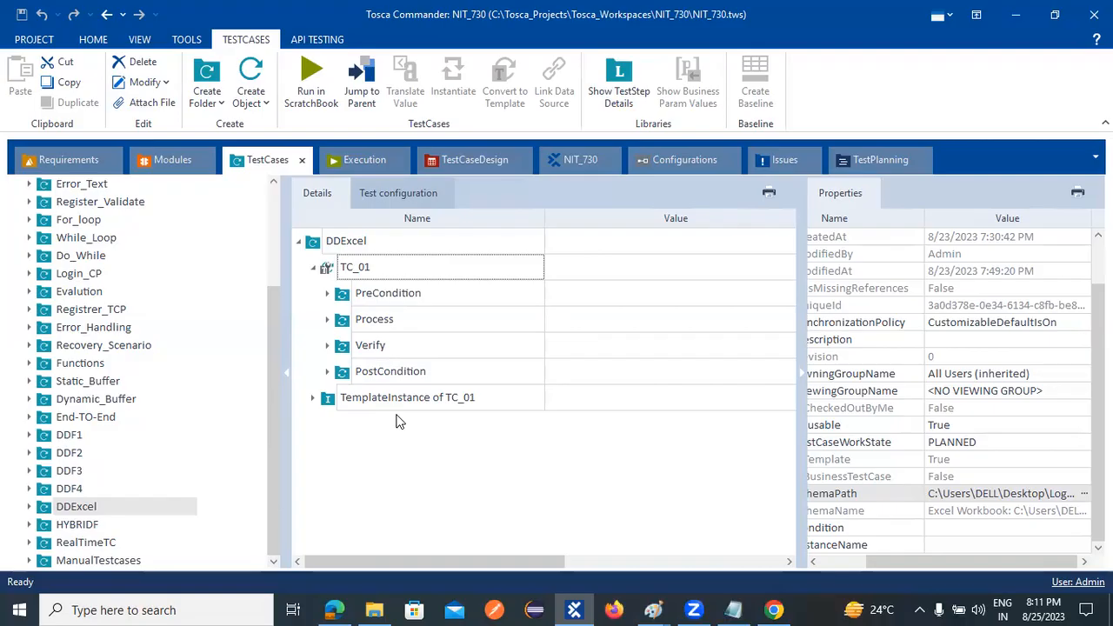
{"action": "right_click", "coordinate": [354, 270]}
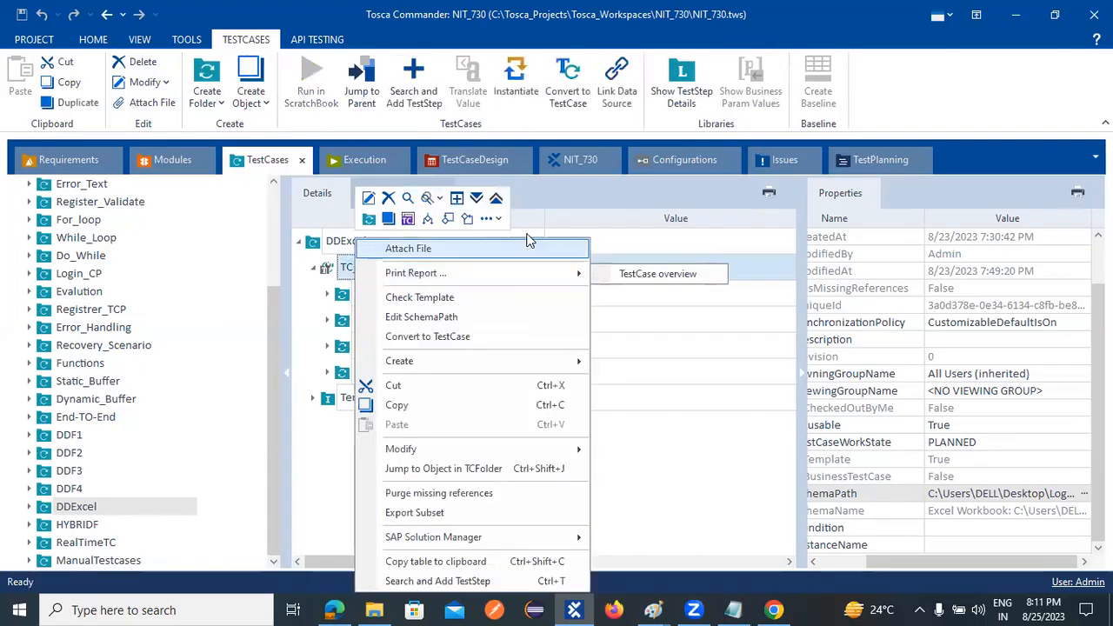
{"action": "left_click", "coordinate": [489, 218]}
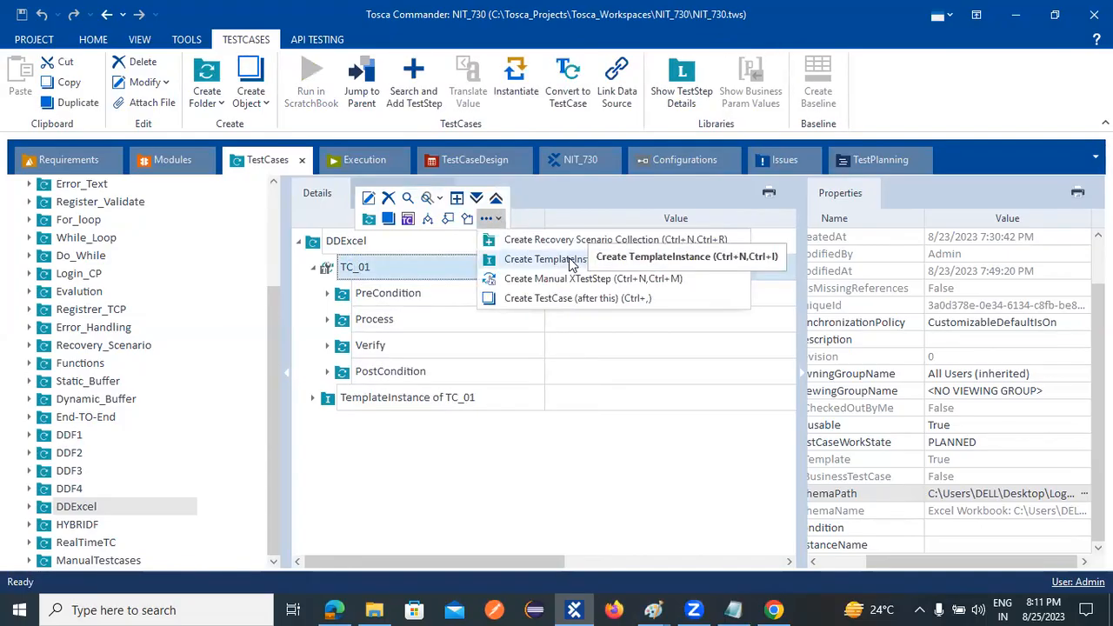
{"action": "left_click", "coordinate": [471, 496]}
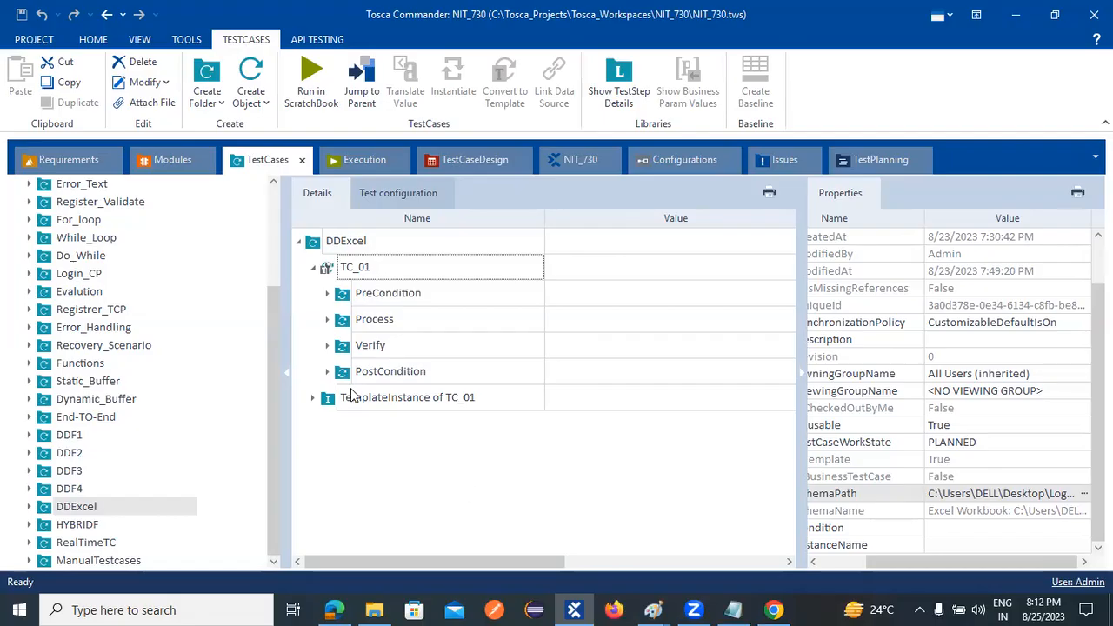
- Expand the Process folder and its Demo Web Shop. Login step to examine the Email and Password value references
{"action": "left_click", "coordinate": [327, 320]}
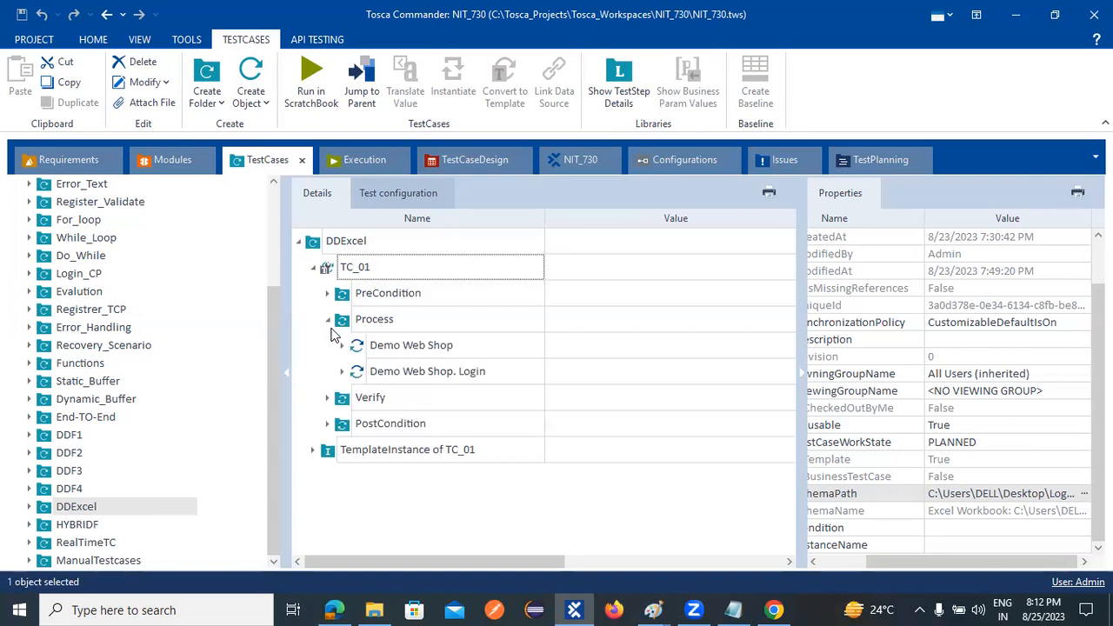
{"action": "left_click", "coordinate": [387, 372]}
{"action": "left_click", "coordinate": [343, 371]}
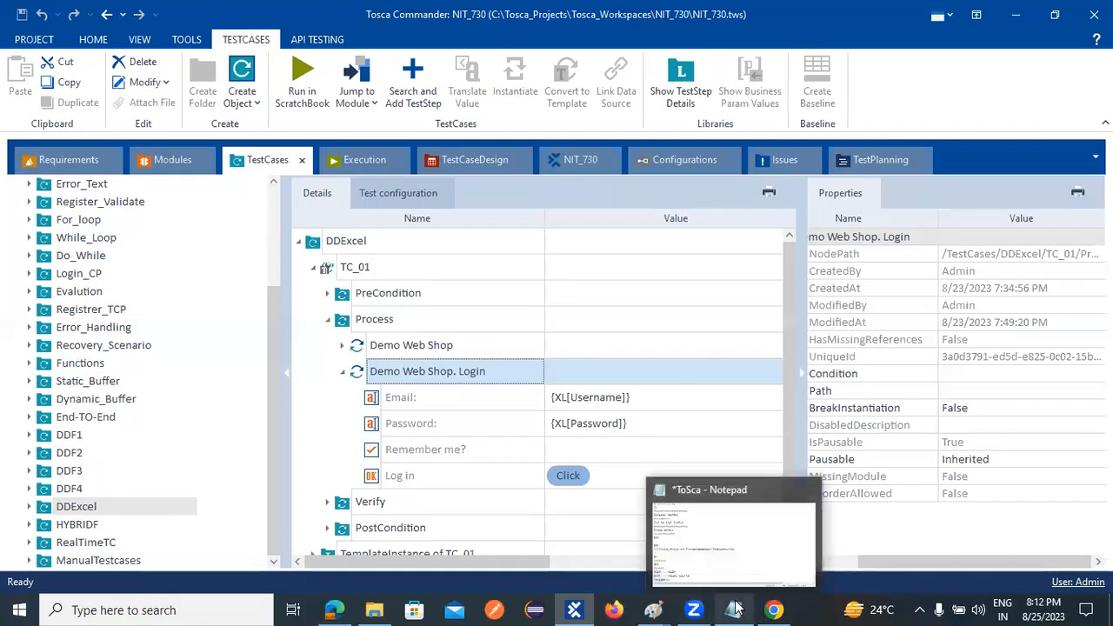
- Minimize Tosca Commander, open the Login workbook from the desktop in Excel and maximize it to review the Username, Password and ExpValue rows
{"action": "left_click", "coordinate": [1013, 21]}
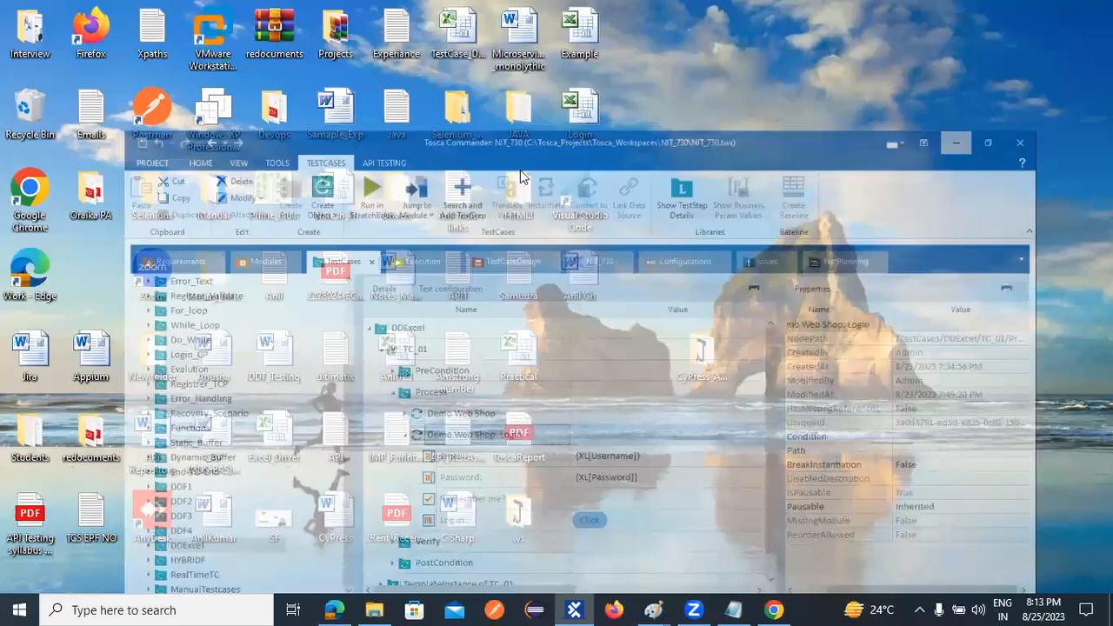
{"action": "double_click", "coordinate": [591, 104]}
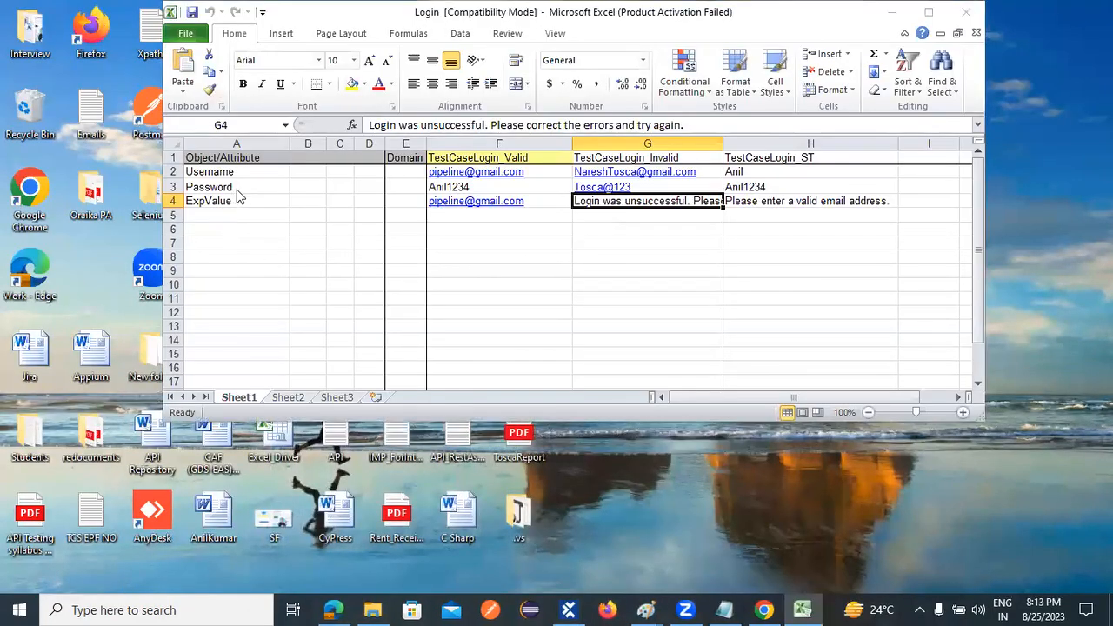
{"action": "key", "text": "Escape"}
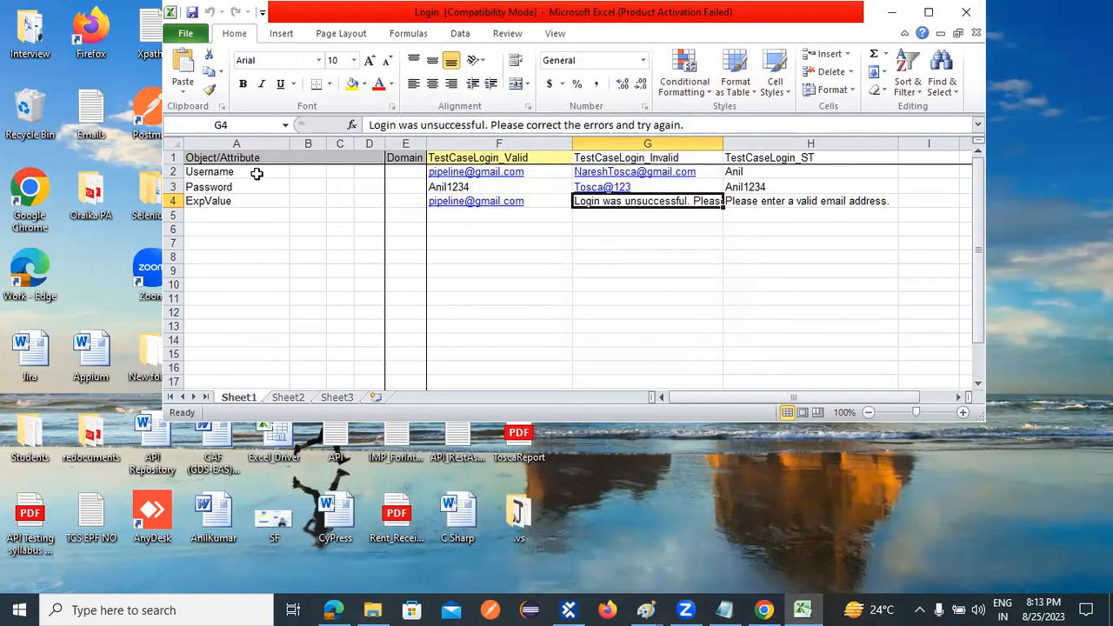
{"action": "left_click", "coordinate": [928, 12]}
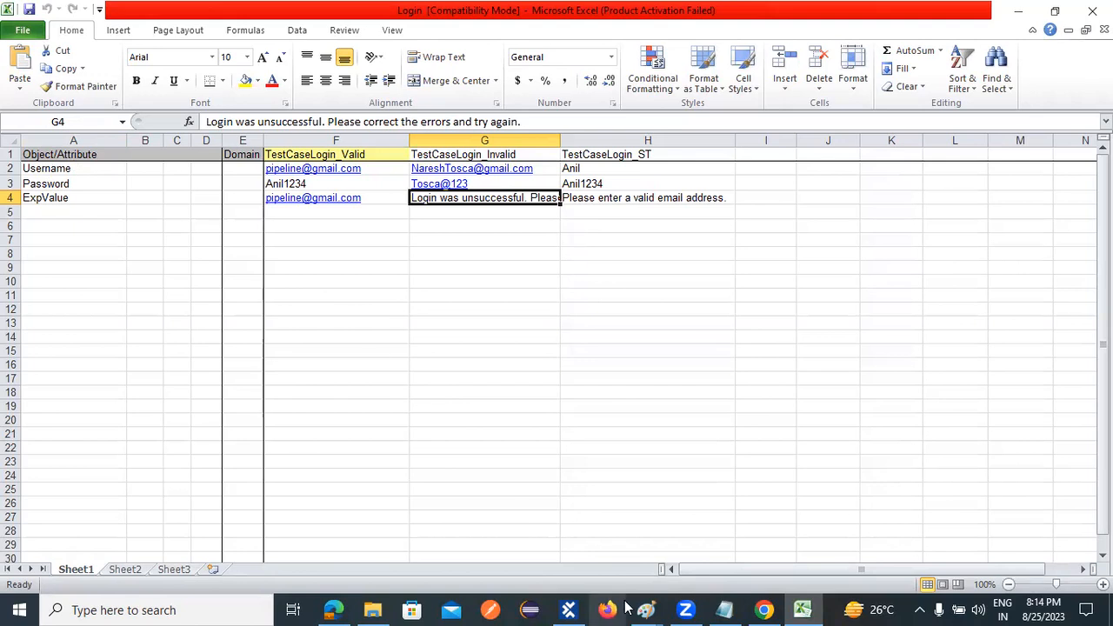
- Switch back to Tosca Commander and expand the Verify folder to examine the Condition and Then values, including the ExpValue reference
{"action": "left_click", "coordinate": [568, 609]}
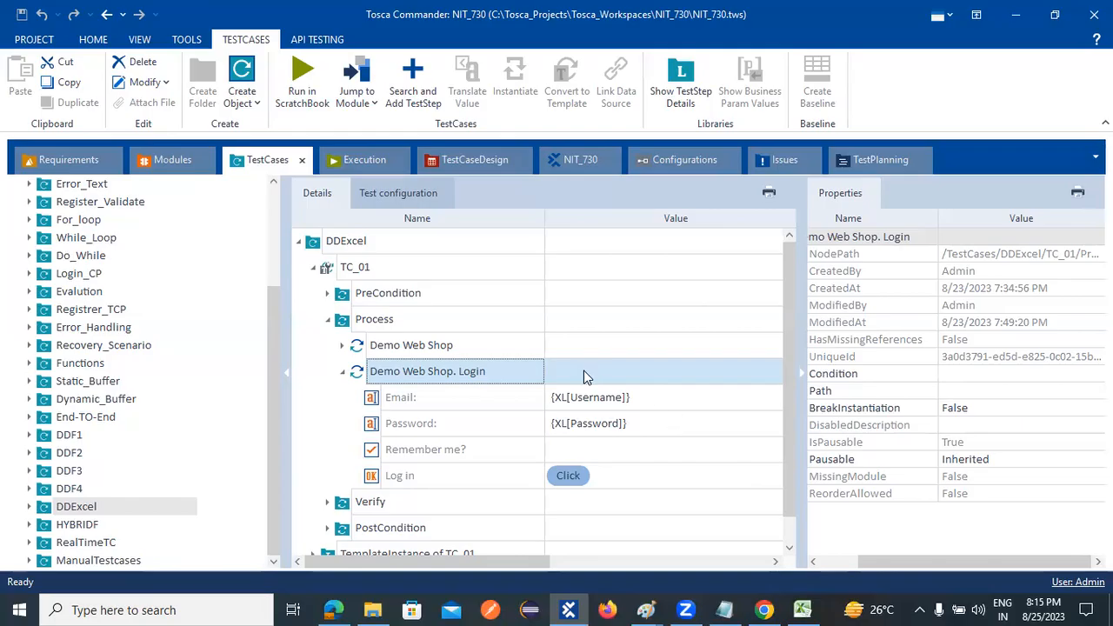
{"action": "left_click", "coordinate": [327, 504]}
{"action": "scroll", "coordinate": [497, 527], "scroll_direction": "down", "scroll_amount": 3}
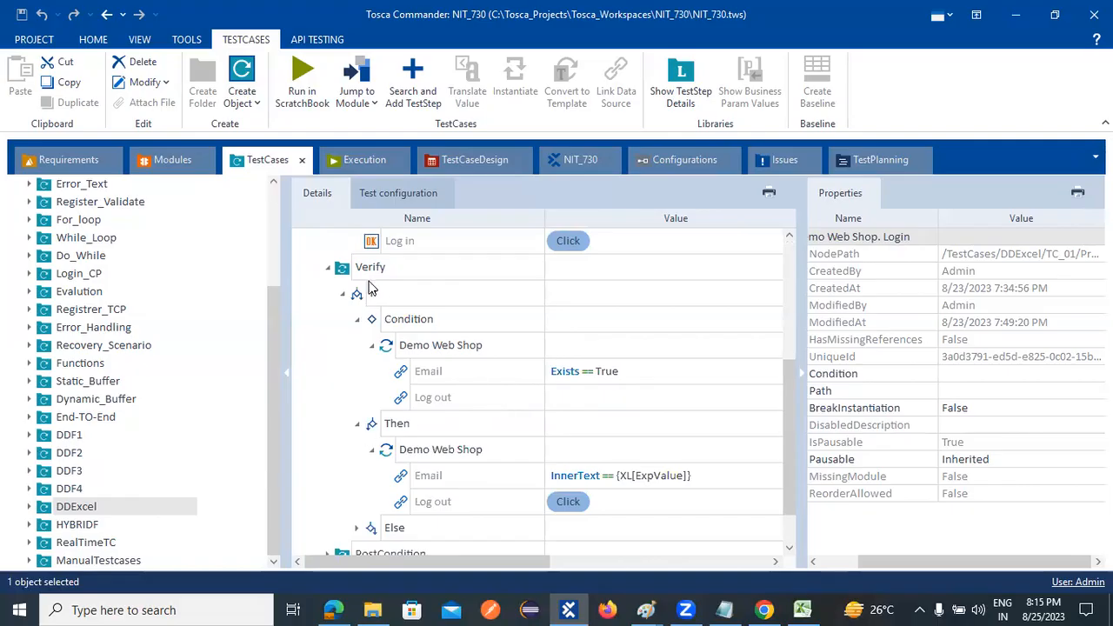
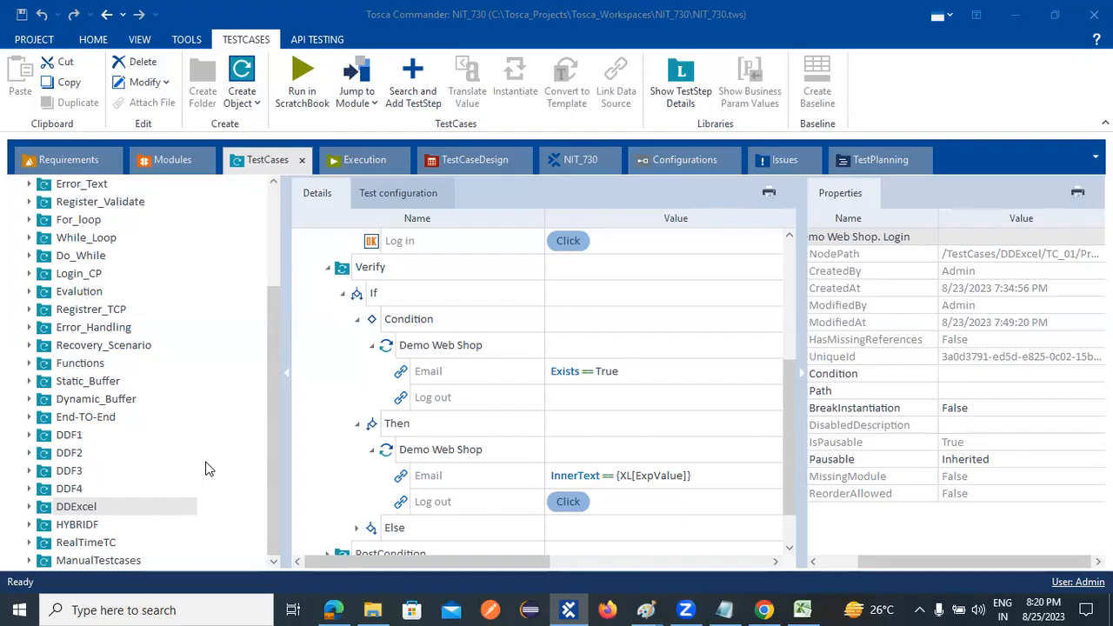
- Open the HYBRIDF test case folder and expand it to view its Library and TestCase subfolders
{"action": "left_click", "coordinate": [35, 524]}
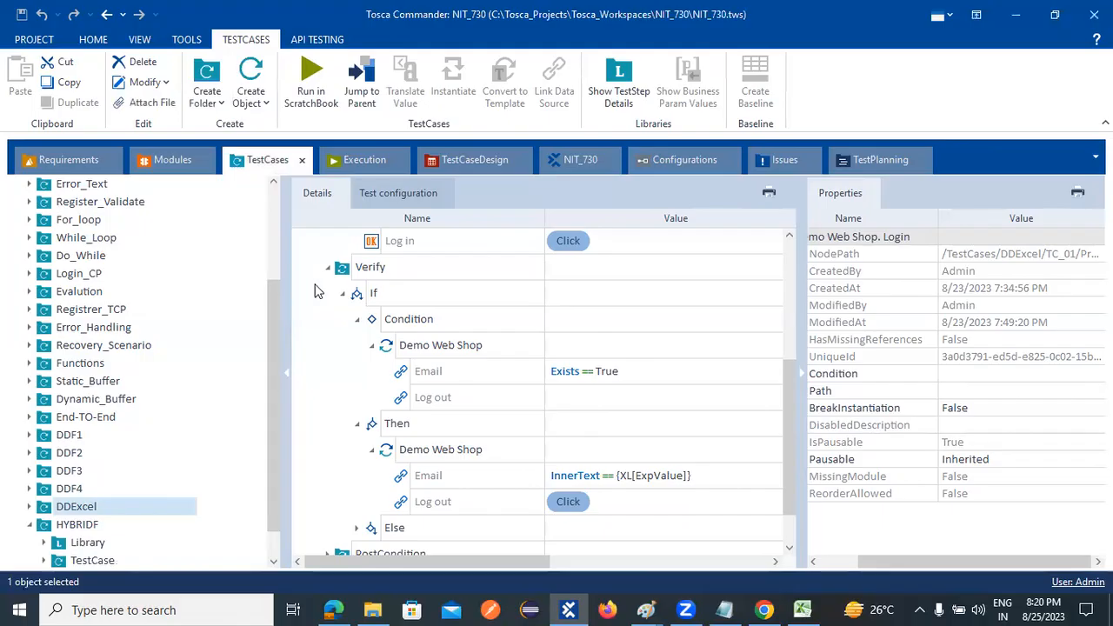
{"action": "left_click", "coordinate": [45, 527]}
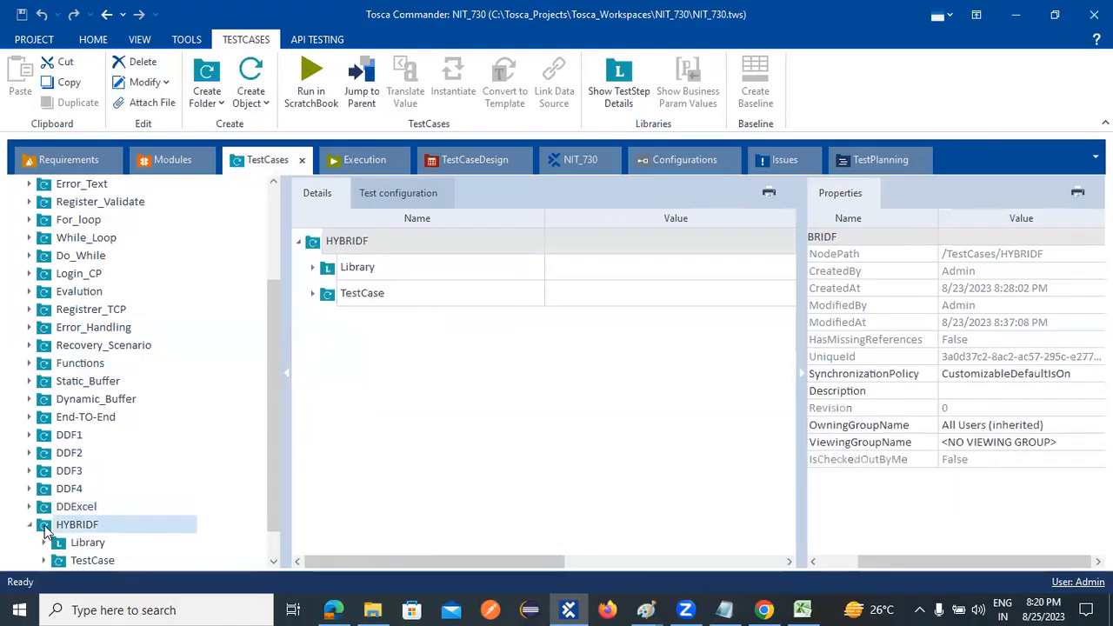
{"action": "double_click", "coordinate": [317, 248]}
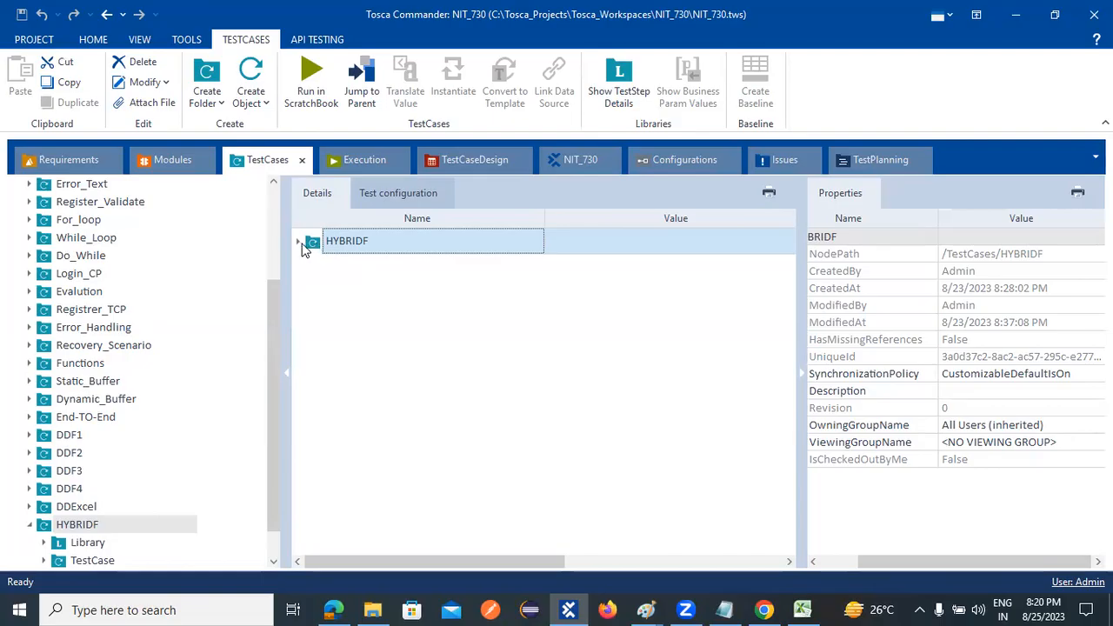
{"action": "left_click", "coordinate": [299, 242]}
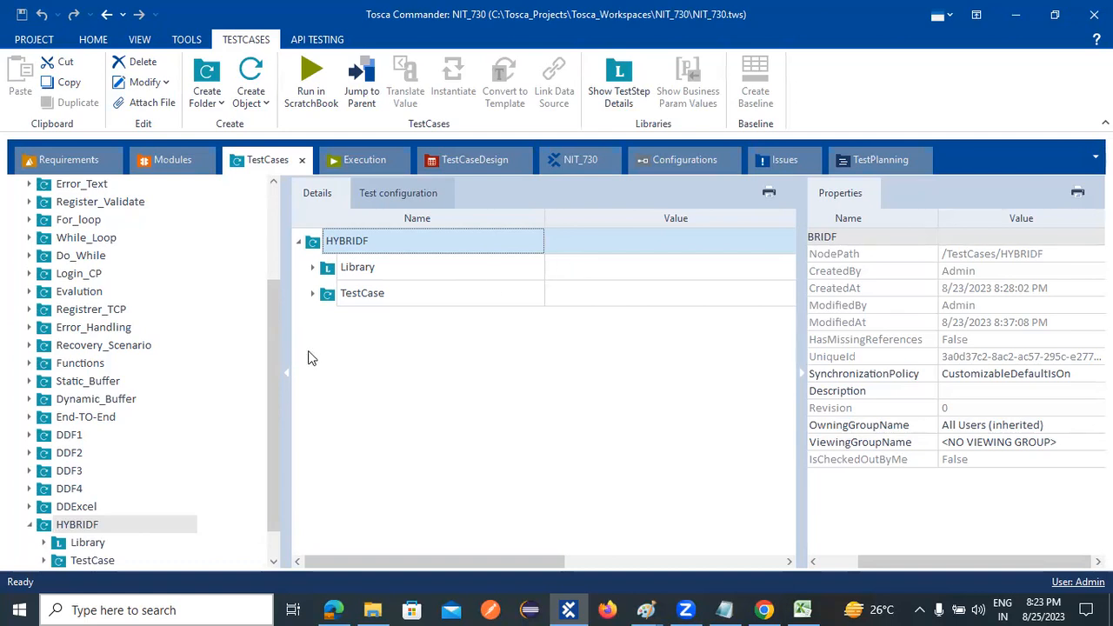
- Expand HYBRIDF's TestCase folder down to the contents of TC_HyB's PreCondition, Process and PostCondition folders
{"action": "left_click", "coordinate": [314, 293]}
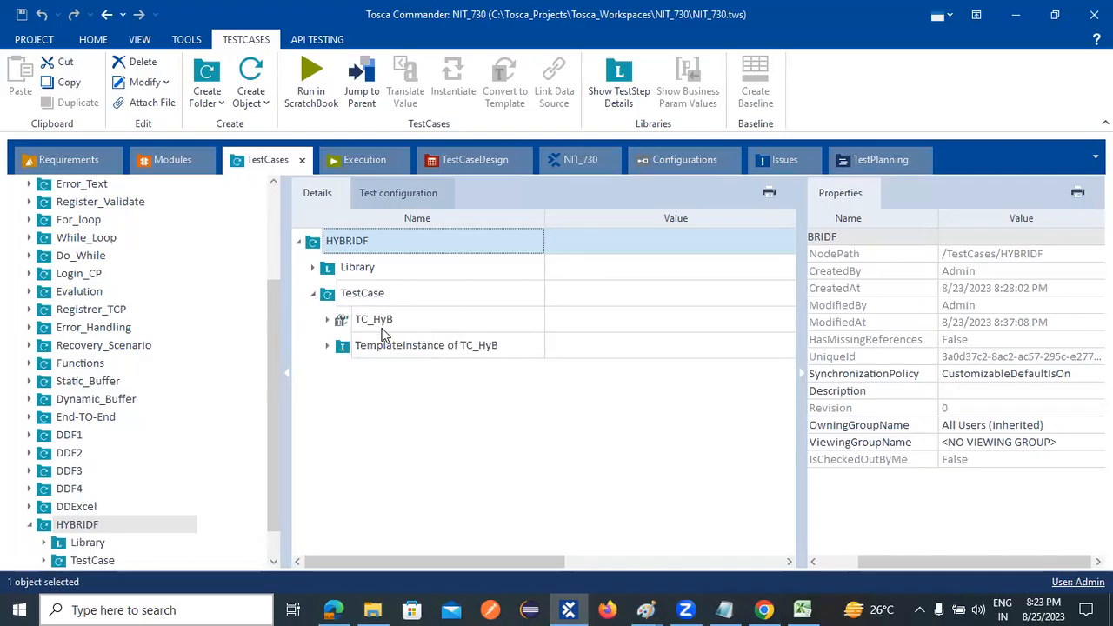
{"action": "left_click", "coordinate": [327, 320]}
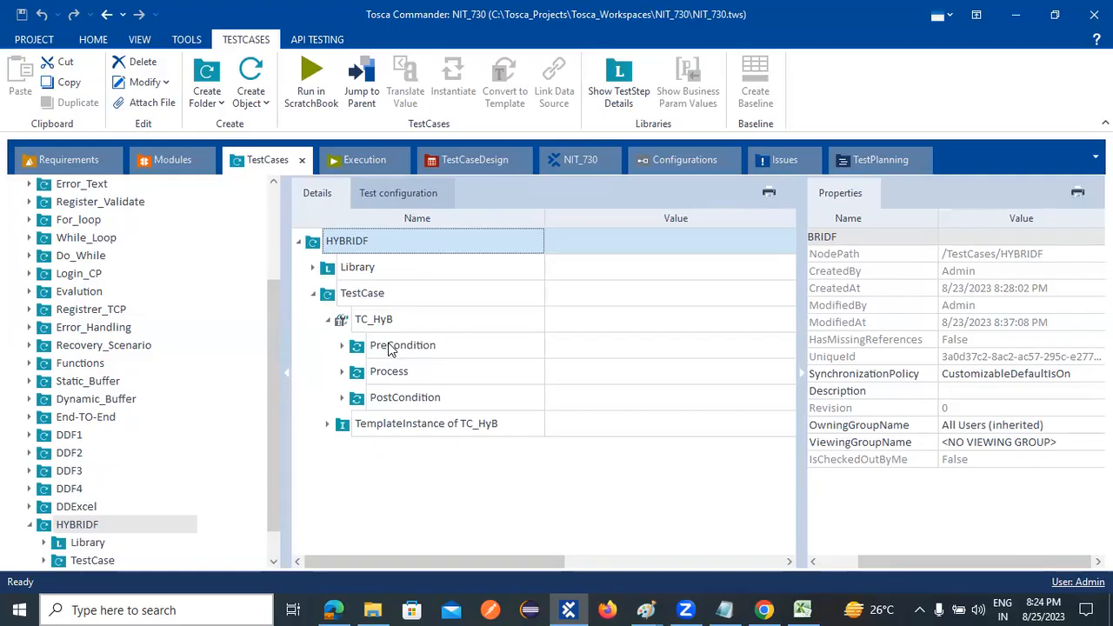
{"action": "left_click", "coordinate": [342, 346]}
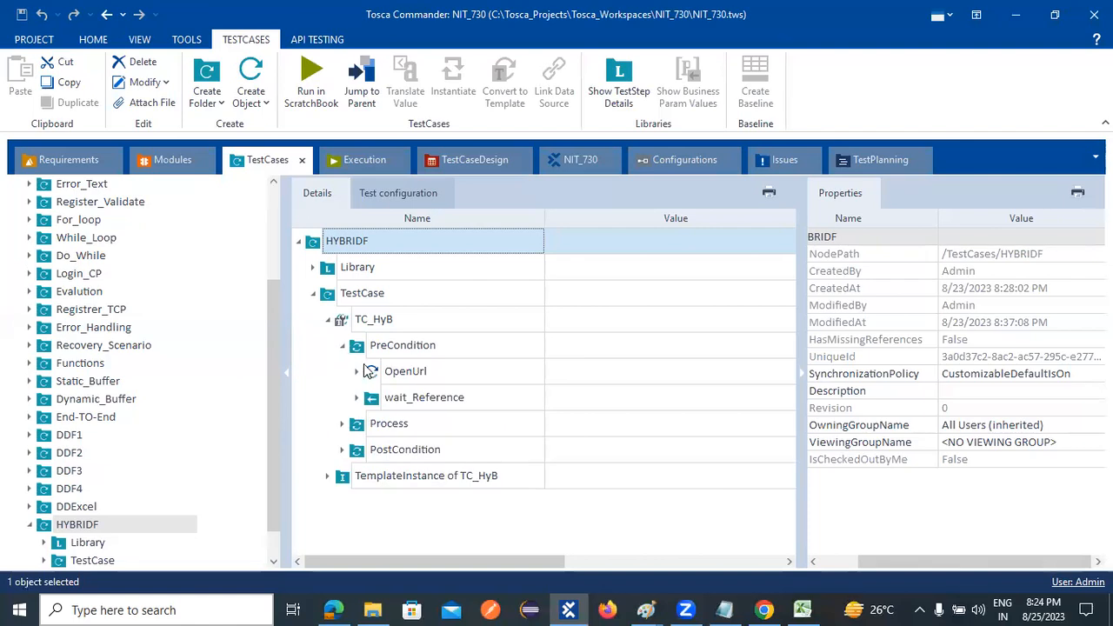
{"action": "left_click", "coordinate": [343, 425]}
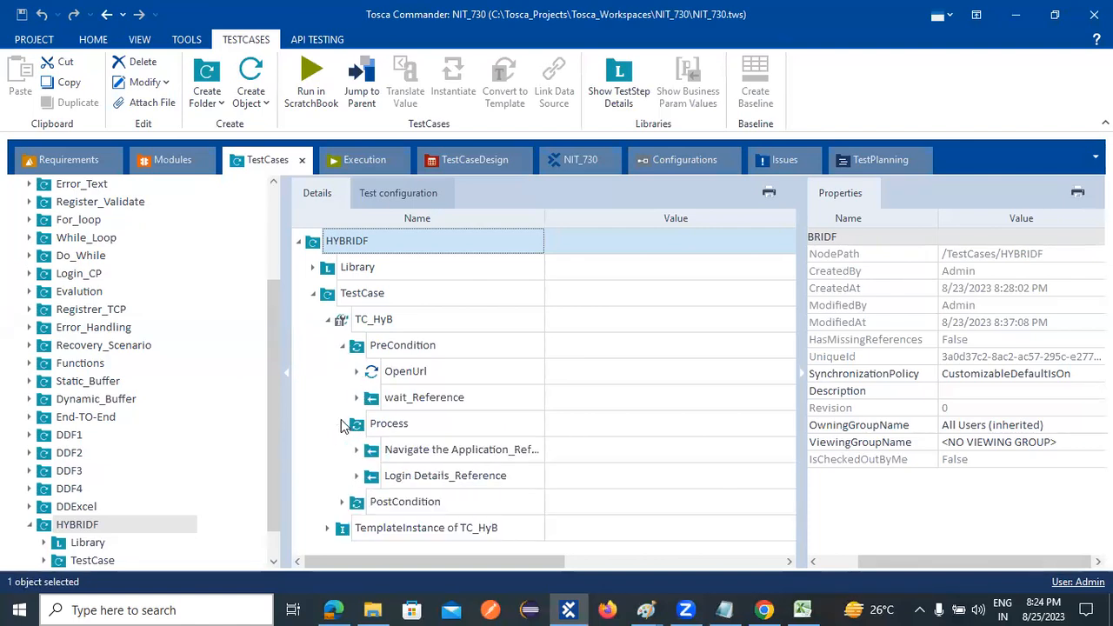
{"action": "left_click", "coordinate": [343, 502]}
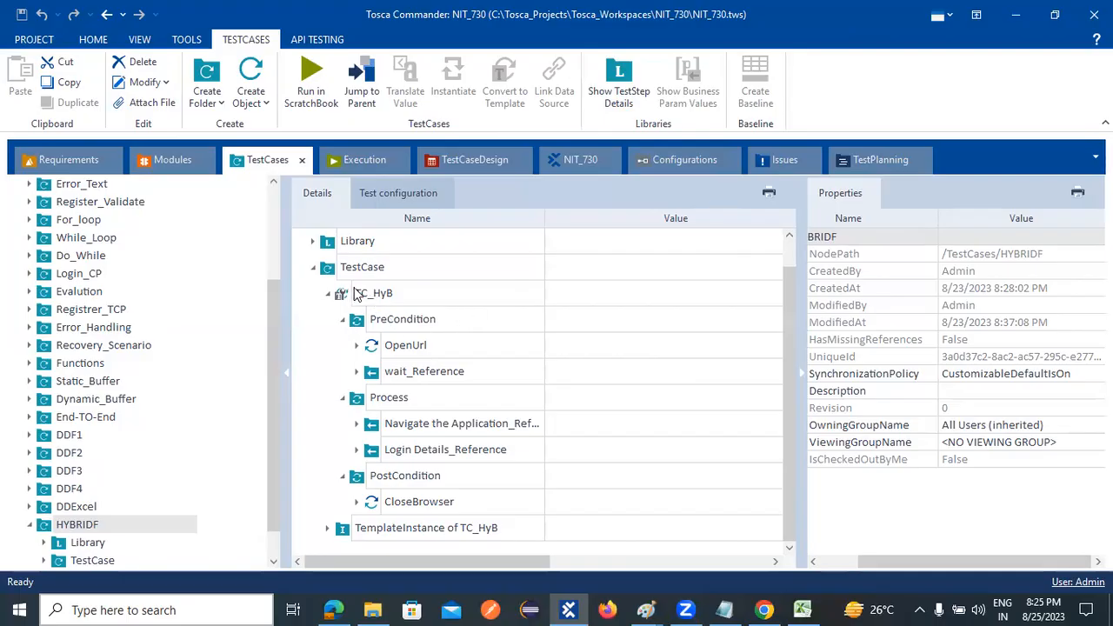
- Review the TC_HyB template's PreCondition, Process and PostCondition folders by selecting each one, ending on PreCondition
{"action": "left_click", "coordinate": [356, 293]}
{"action": "left_click", "coordinate": [421, 324]}
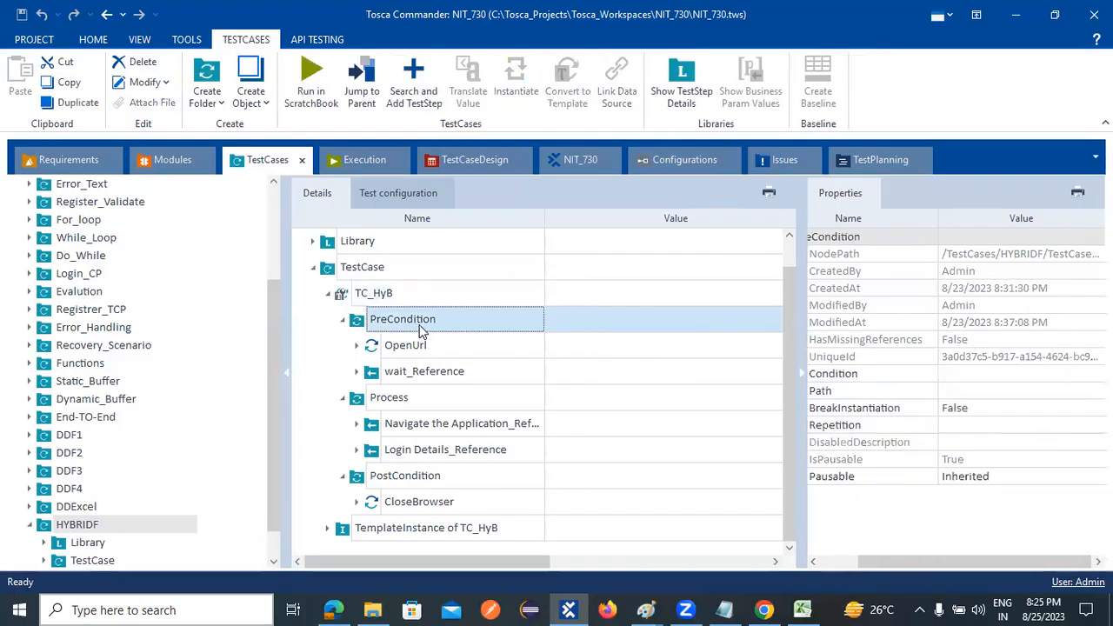
{"action": "left_click", "coordinate": [402, 398]}
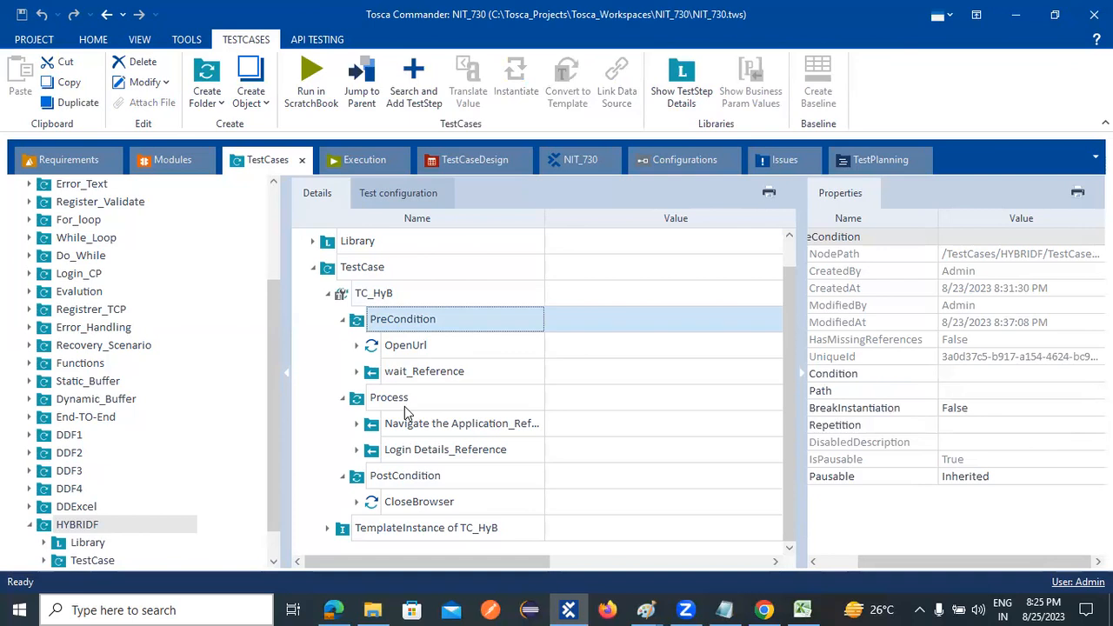
{"action": "left_click", "coordinate": [403, 474]}
{"action": "left_click", "coordinate": [385, 321]}
{"action": "mouse_move", "coordinate": [417, 343]}
- Compare DDSheet2's UN, PW and EV instance values in TestCaseDesign with the TC_HyB structure in TestCases
{"action": "left_click", "coordinate": [478, 160]}
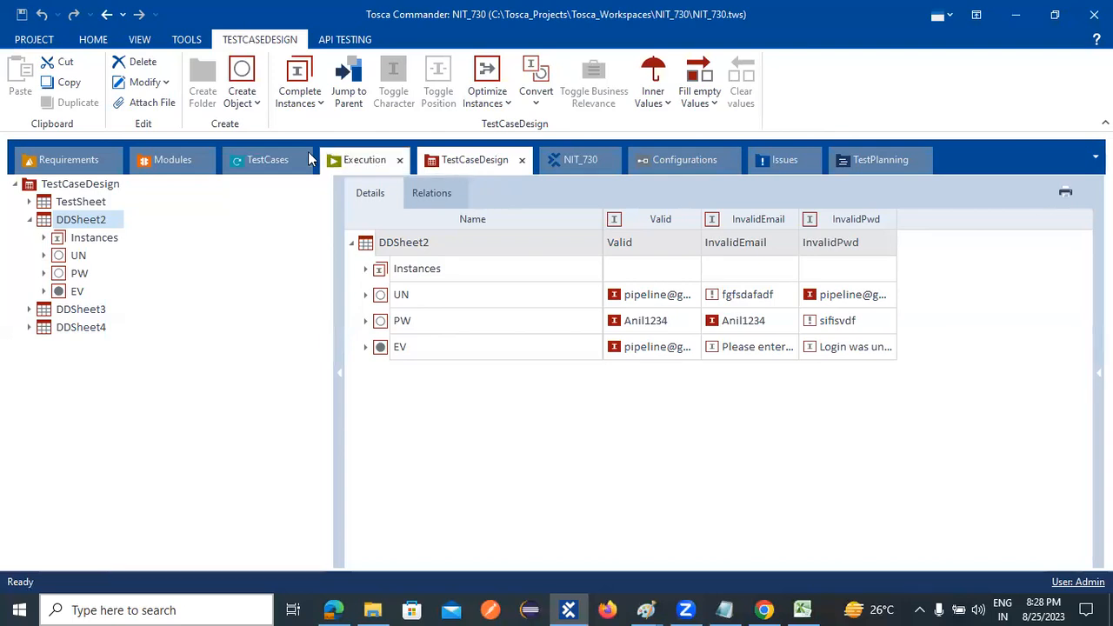
{"action": "left_click", "coordinate": [267, 159]}
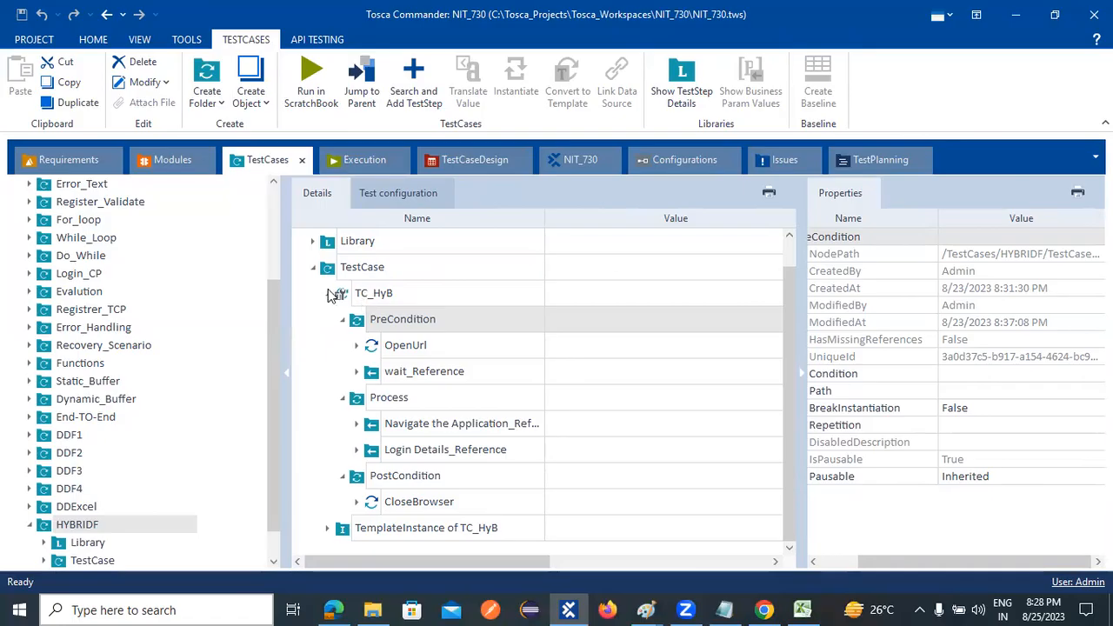
{"action": "left_click", "coordinate": [453, 165]}
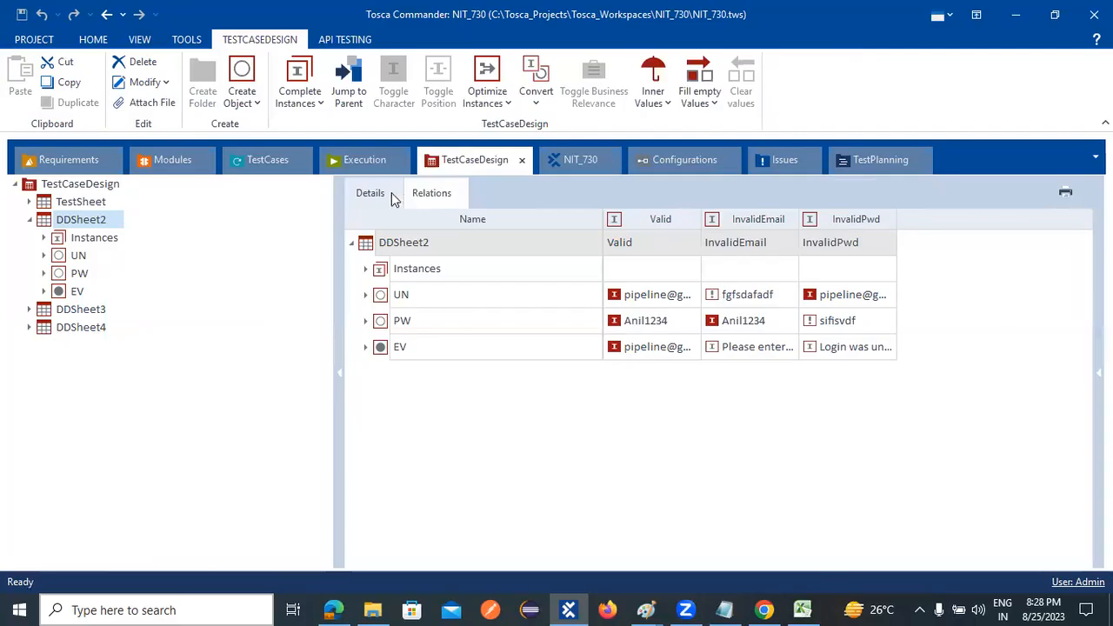
{"action": "left_click", "coordinate": [271, 164]}
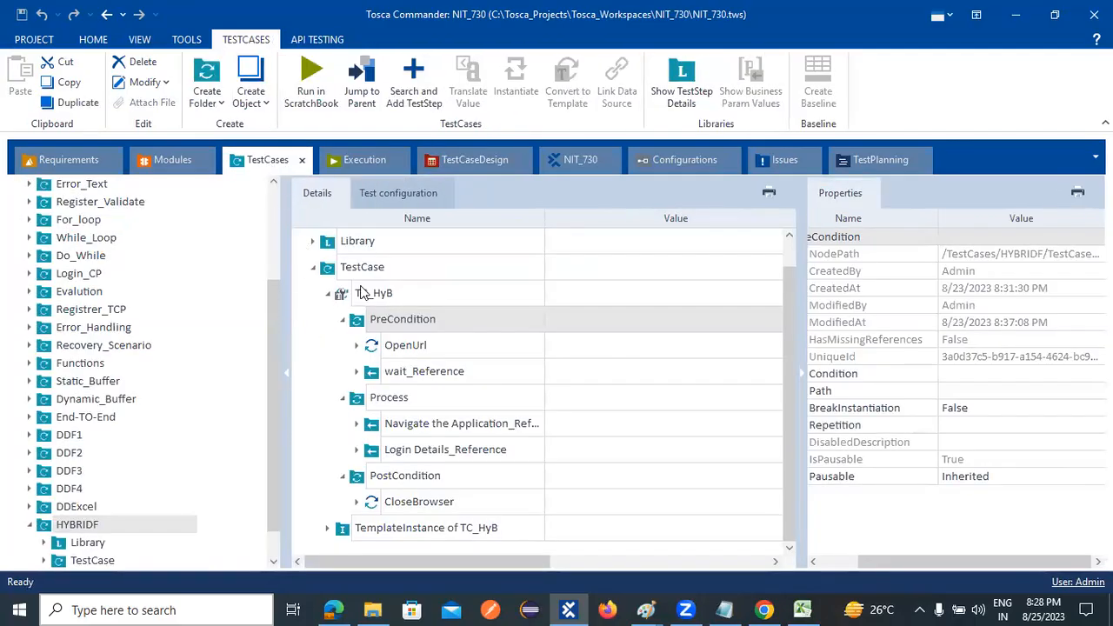
{"action": "left_click", "coordinate": [469, 158]}
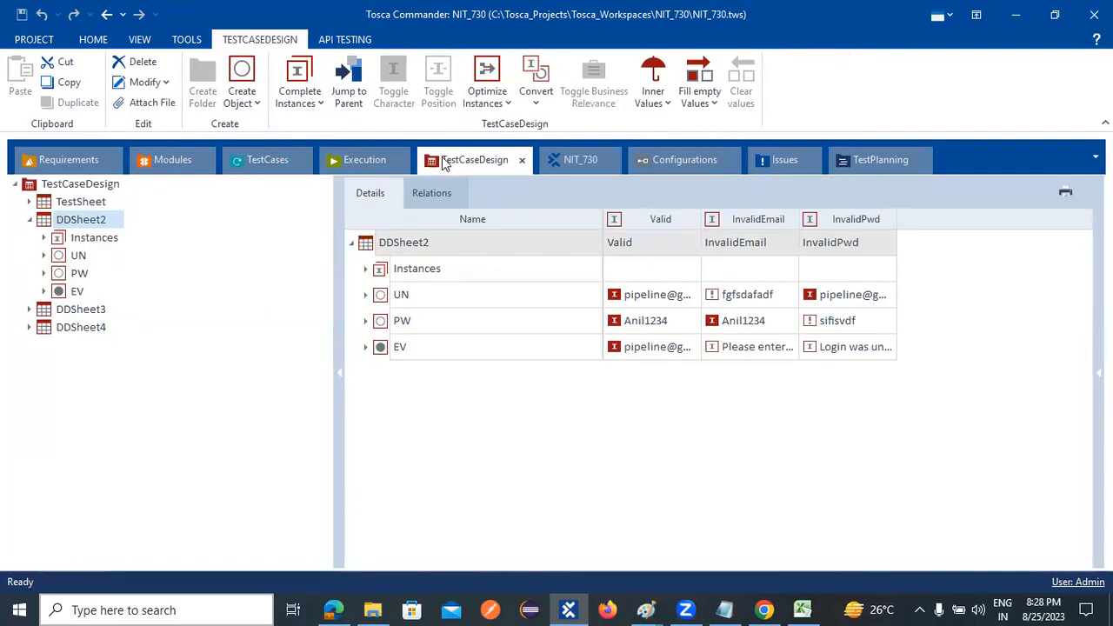
{"action": "left_click", "coordinate": [262, 162]}
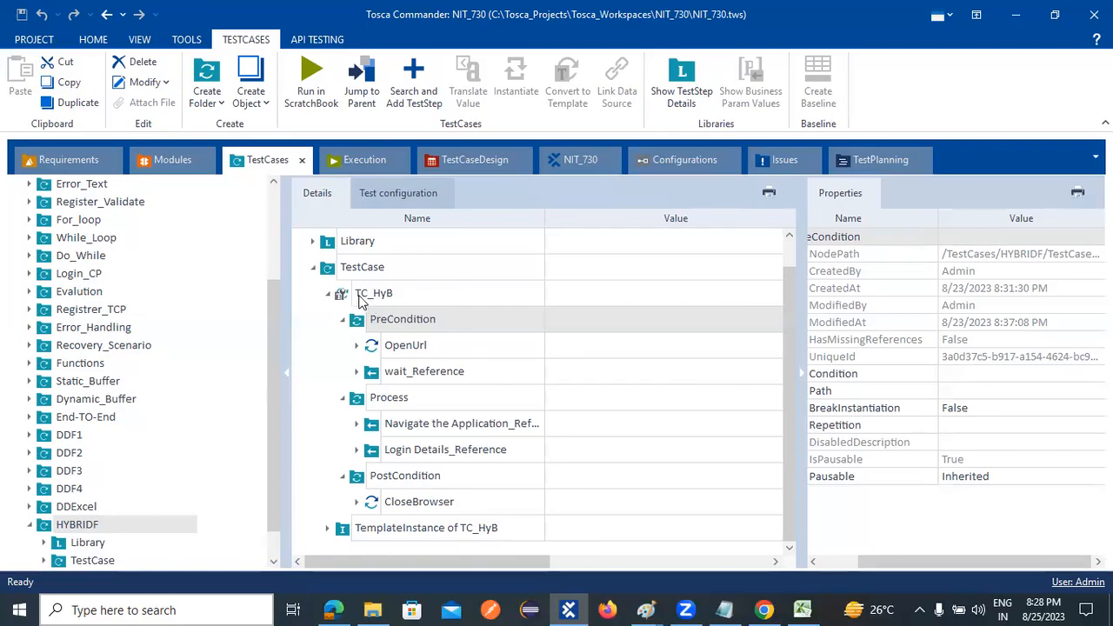
- Select the TC_HyB template to examine its properties, including SchemaPath, along with its template instance
{"action": "left_click", "coordinate": [388, 299]}
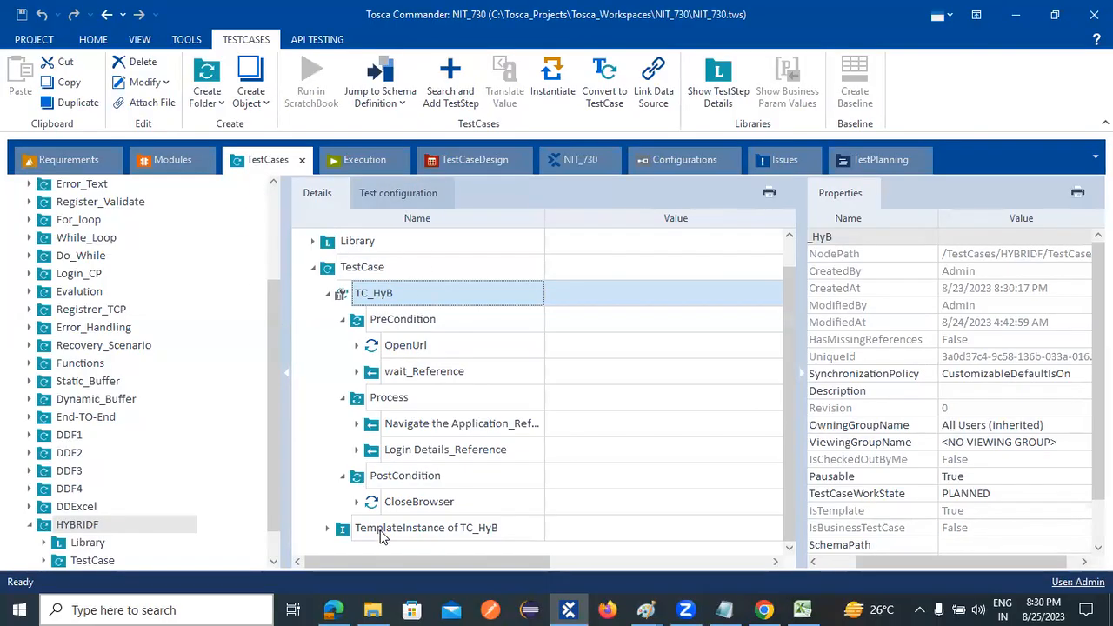
{"action": "scroll", "coordinate": [434, 318], "scroll_direction": "up", "scroll_amount": 1}
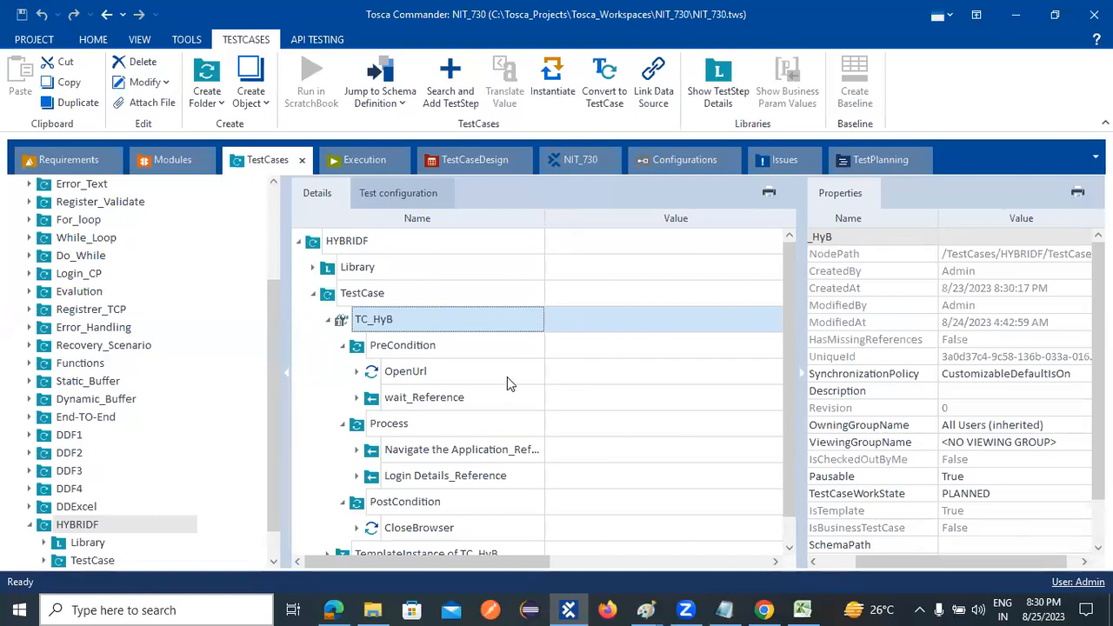
{"action": "scroll", "coordinate": [521, 391], "scroll_direction": "down", "scroll_amount": 1}
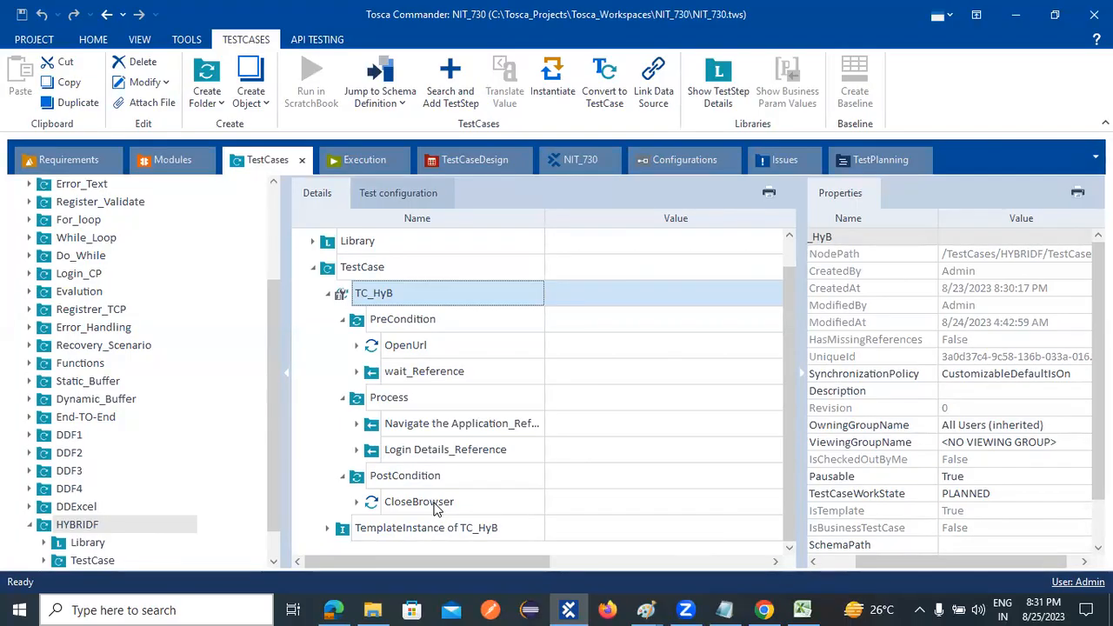
- Collapse HYBRIDF, open the RealTimeTC folder and expand its TC_01 test case to view the phase folders
{"action": "left_click", "coordinate": [28, 526]}
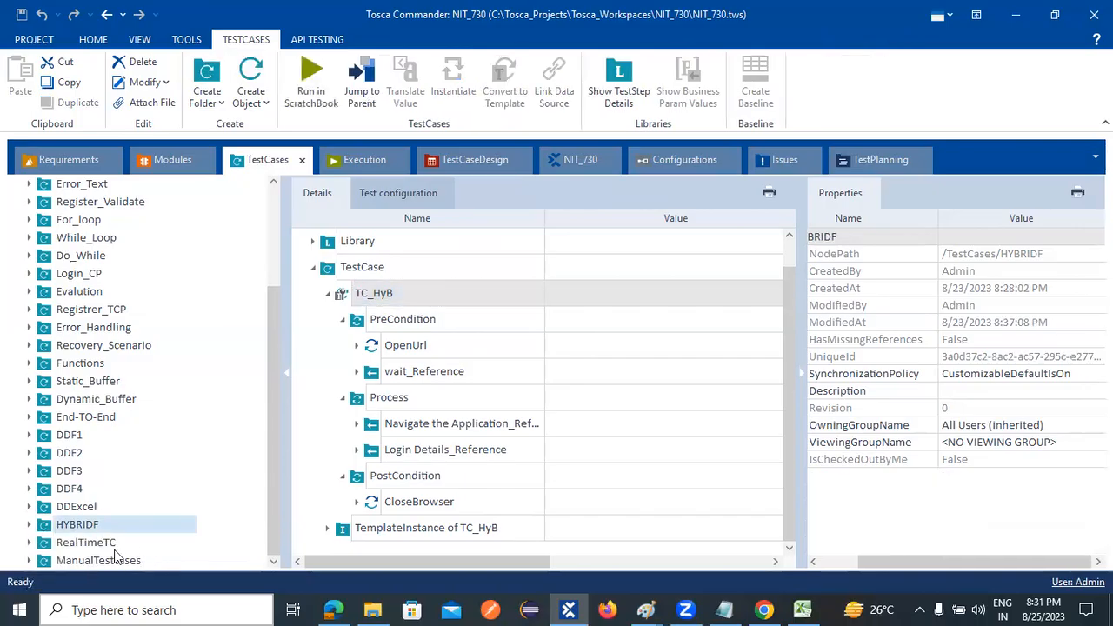
{"action": "left_click", "coordinate": [84, 546]}
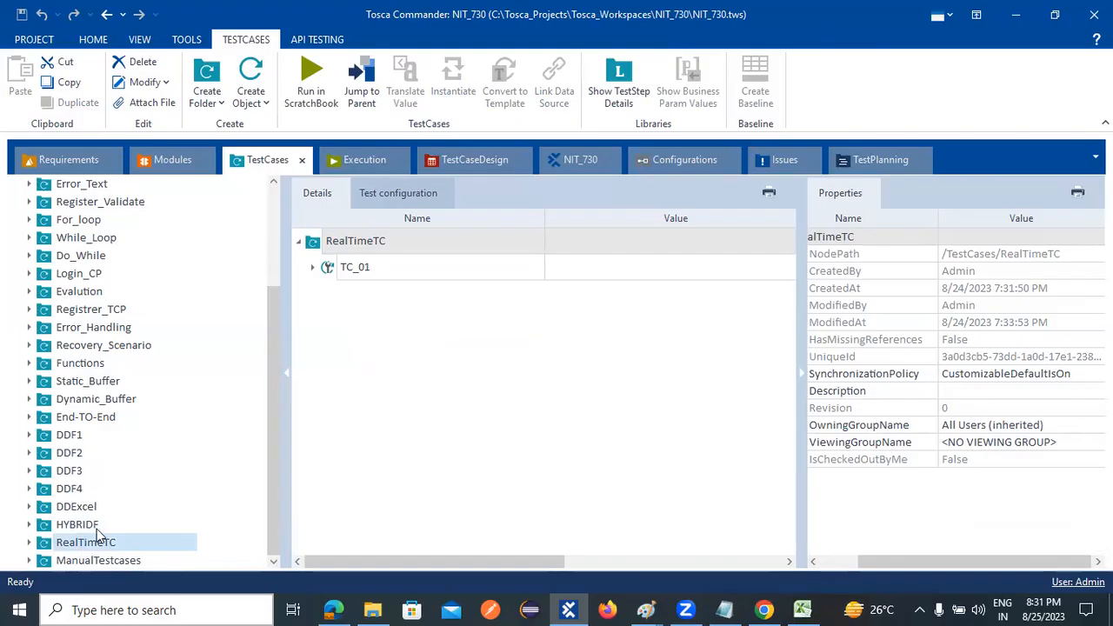
{"action": "left_click", "coordinate": [312, 269]}
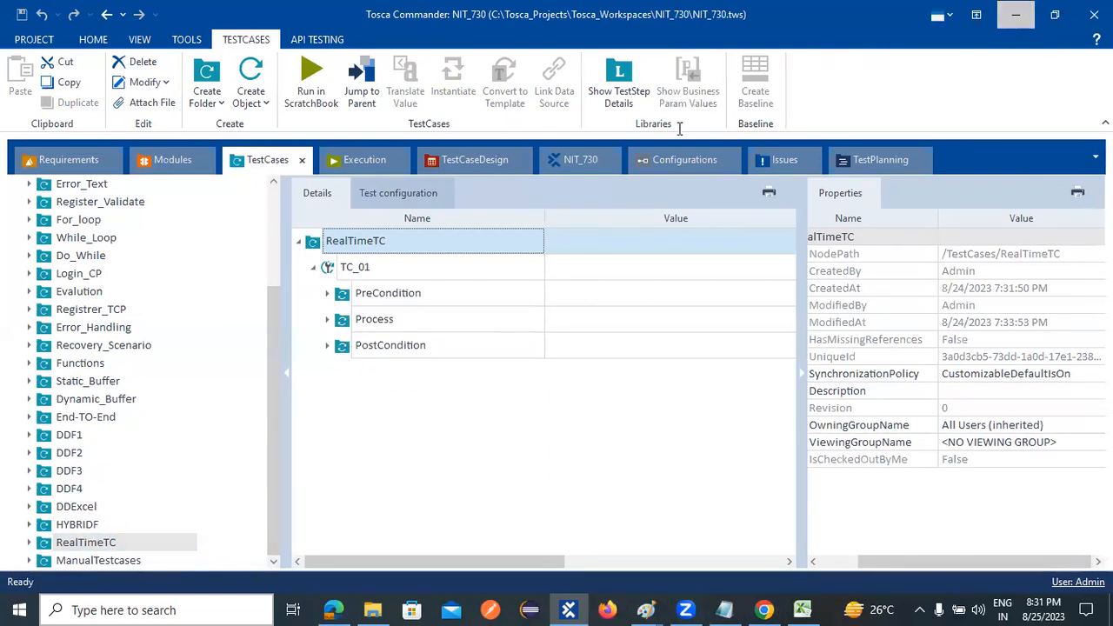
- Minimize the open windows, view the Example workbook from the desktop in Excel and close it
{"action": "left_click", "coordinate": [1015, 14]}
{"action": "left_click", "coordinate": [1043, 9]}
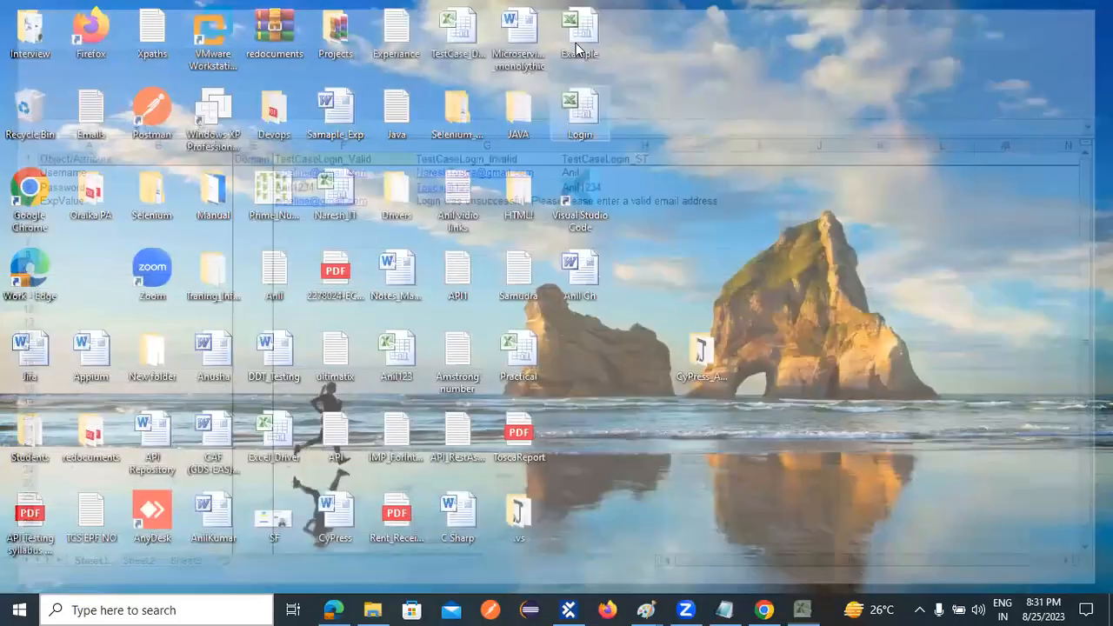
{"action": "double_click", "coordinate": [577, 43]}
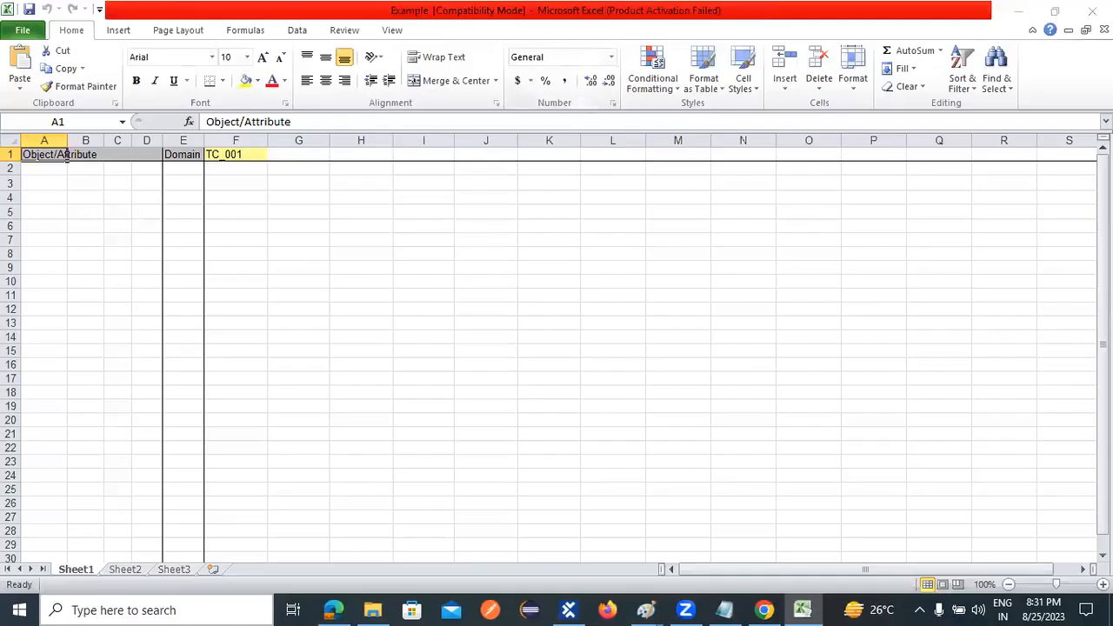
{"action": "left_click", "coordinate": [721, 459]}
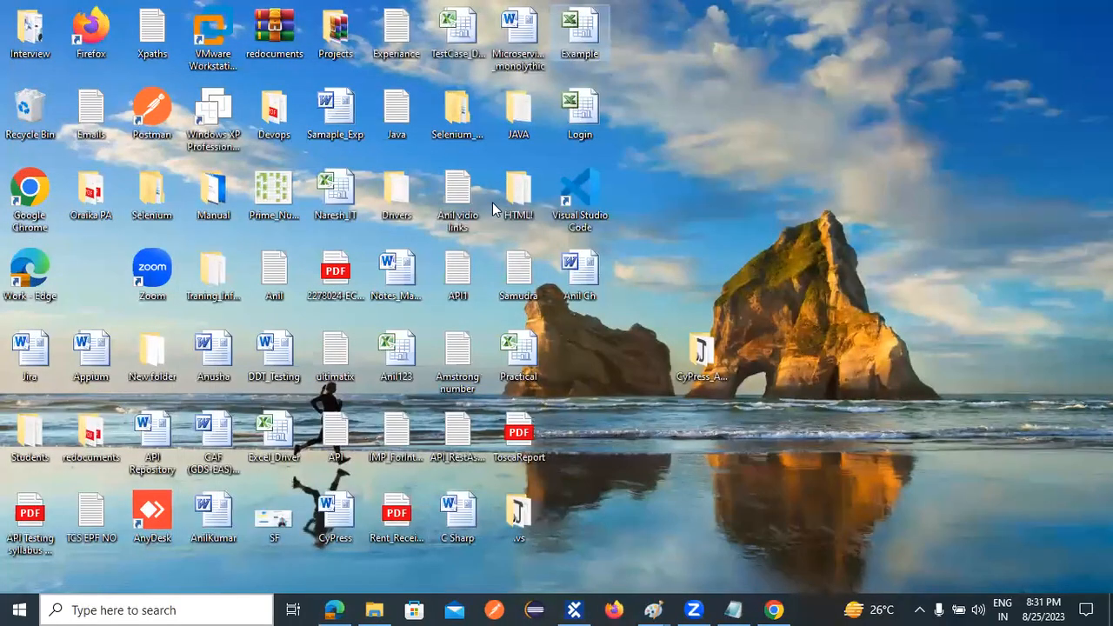
- Open the TestCase_Document workbook from the desktop to review its manual test cases, and close the stray Office activation page in Edge
{"action": "double_click", "coordinate": [468, 43]}
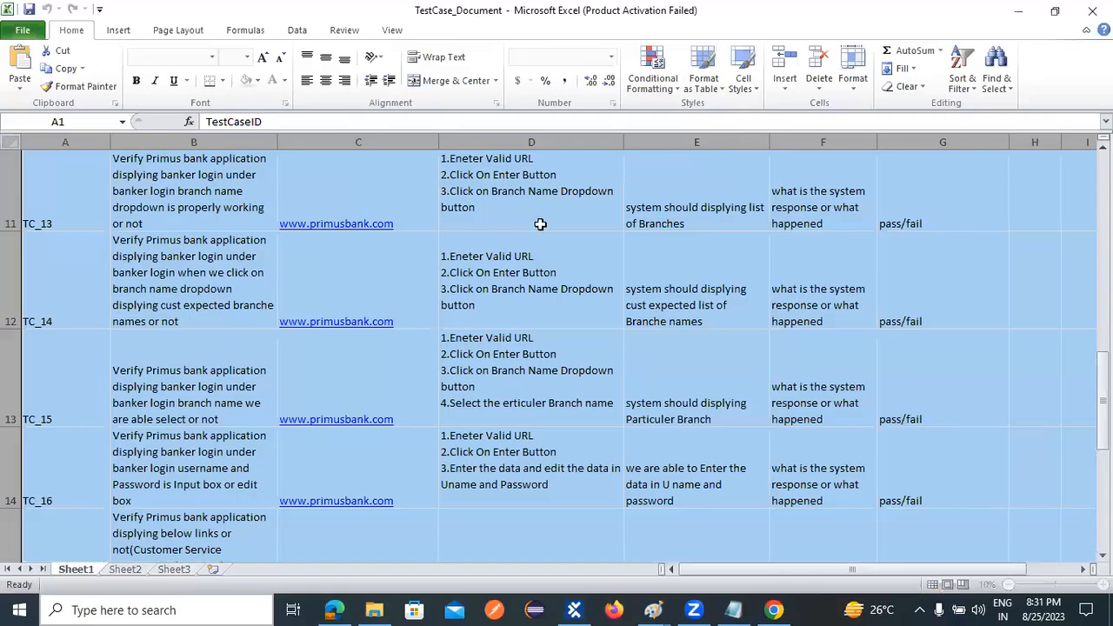
{"action": "left_click", "coordinate": [721, 459]}
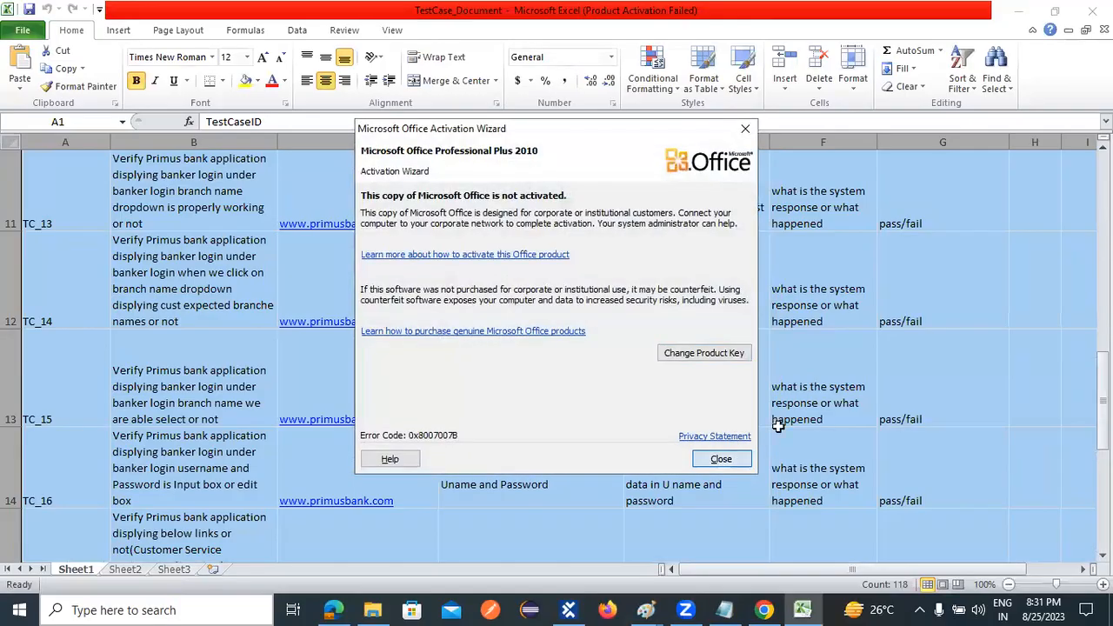
{"action": "left_click", "coordinate": [528, 322]}
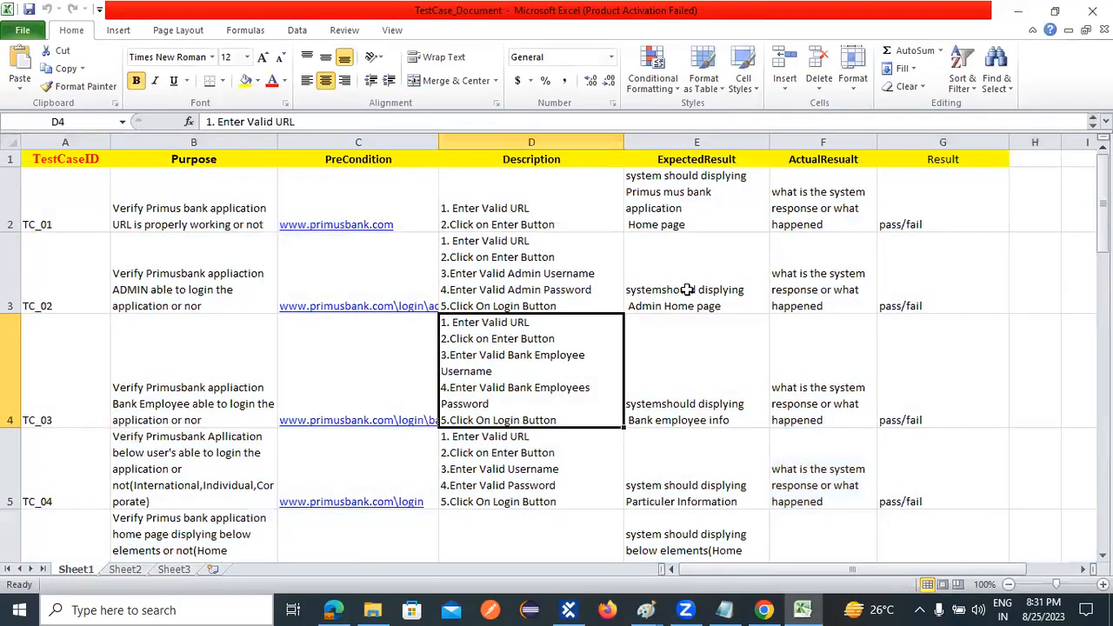
{"action": "scroll", "coordinate": [737, 278], "scroll_direction": "down", "scroll_amount": 3}
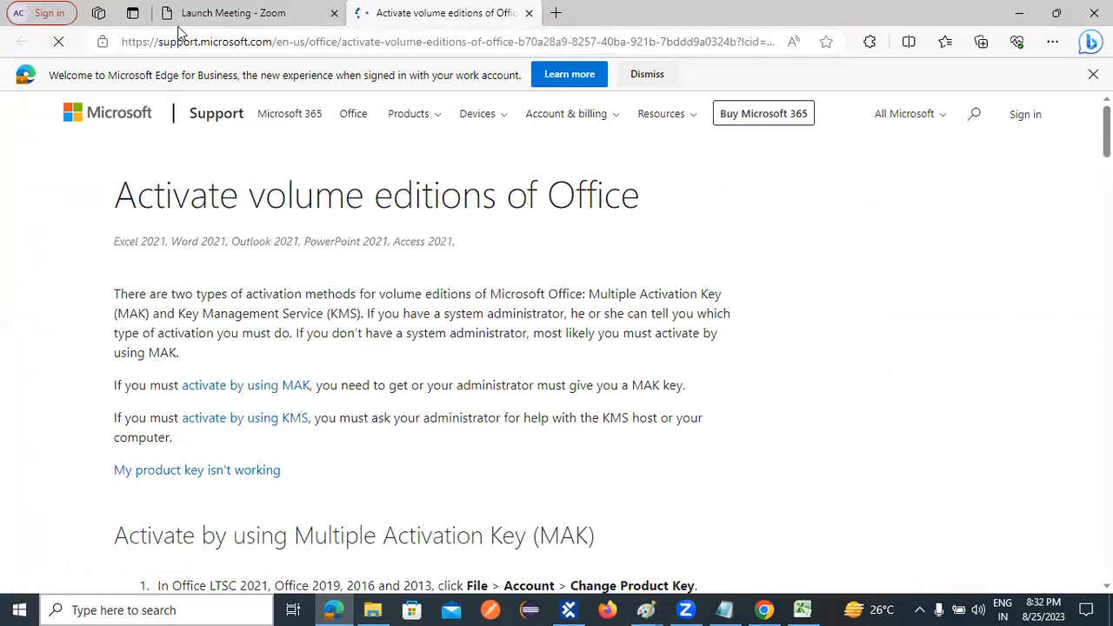
{"action": "left_click", "coordinate": [526, 12]}
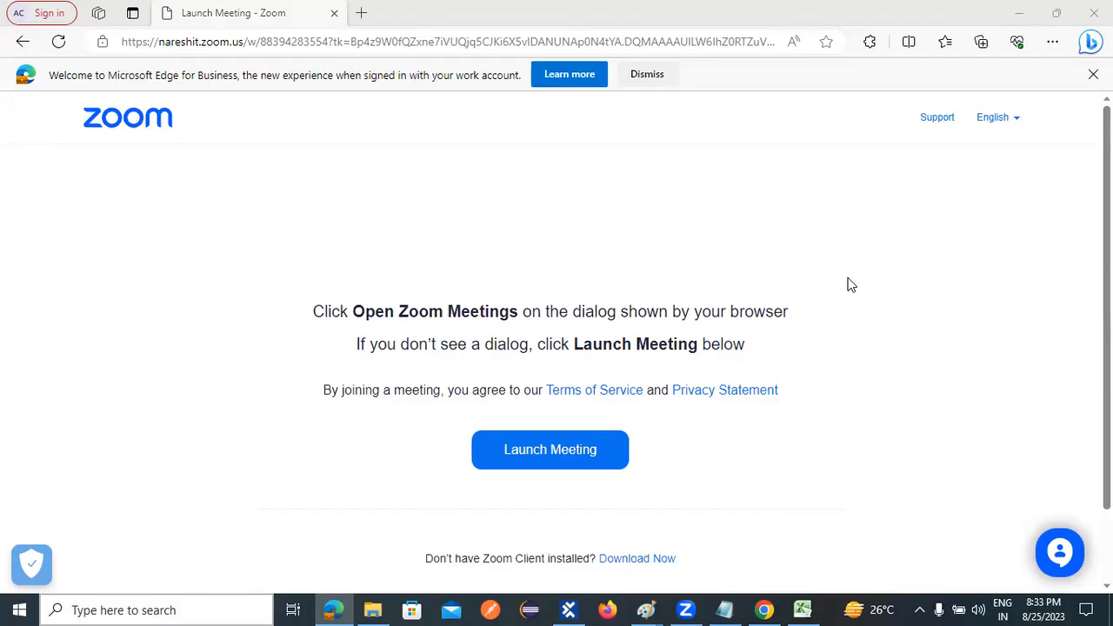
- Switch to Chrome, open the Gmail inbox in a new tab and look through it for Tosca job mails
{"action": "left_click", "coordinate": [763, 610]}
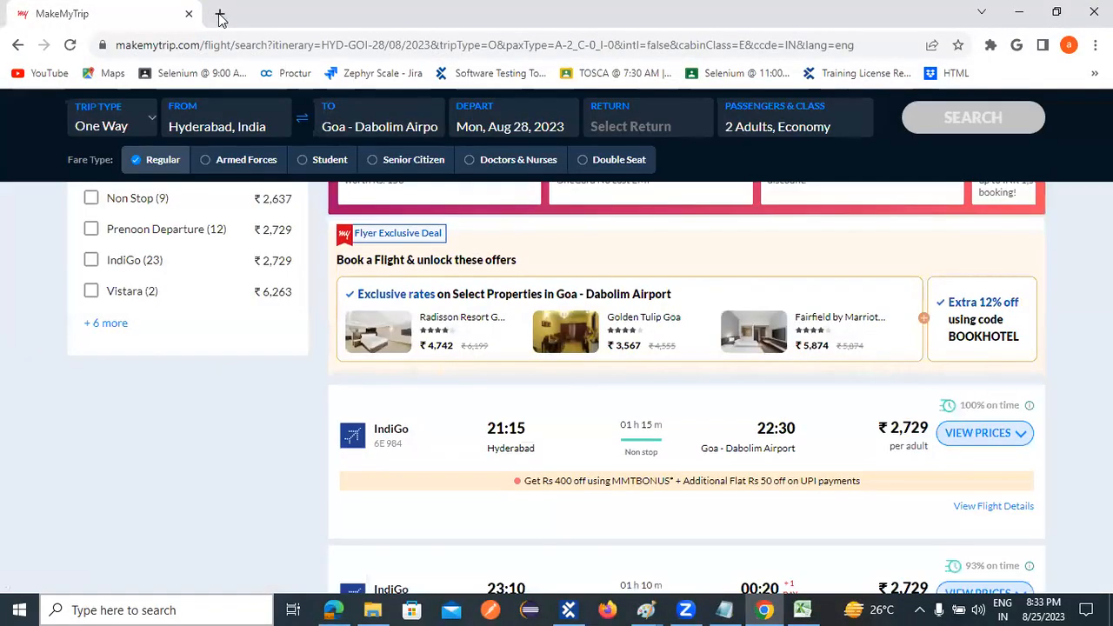
{"action": "left_click", "coordinate": [219, 13]}
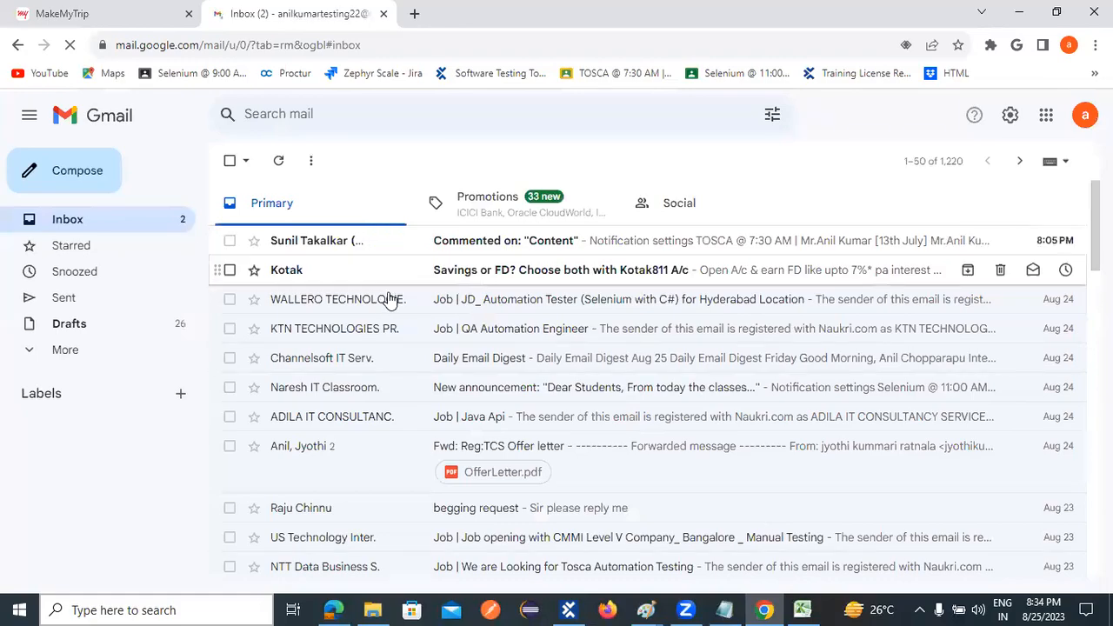
{"action": "scroll", "coordinate": [385, 299], "scroll_direction": "down", "scroll_amount": 7}
{"action": "scroll", "coordinate": [399, 329], "scroll_direction": "down", "scroll_amount": 10}
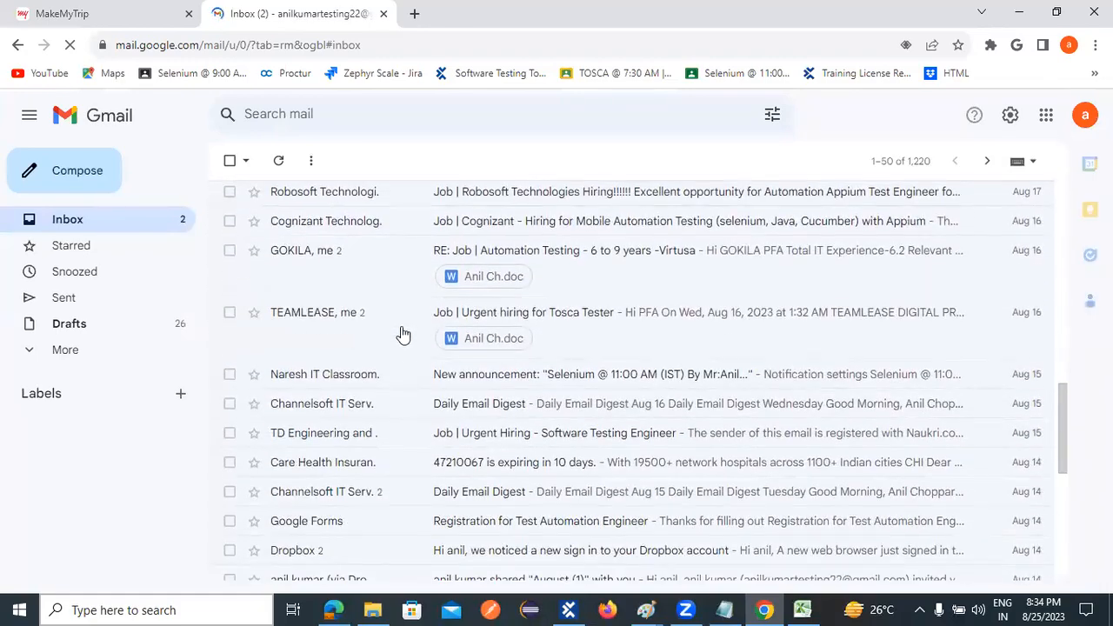
{"action": "scroll", "coordinate": [406, 341], "scroll_direction": "down", "scroll_amount": 2}
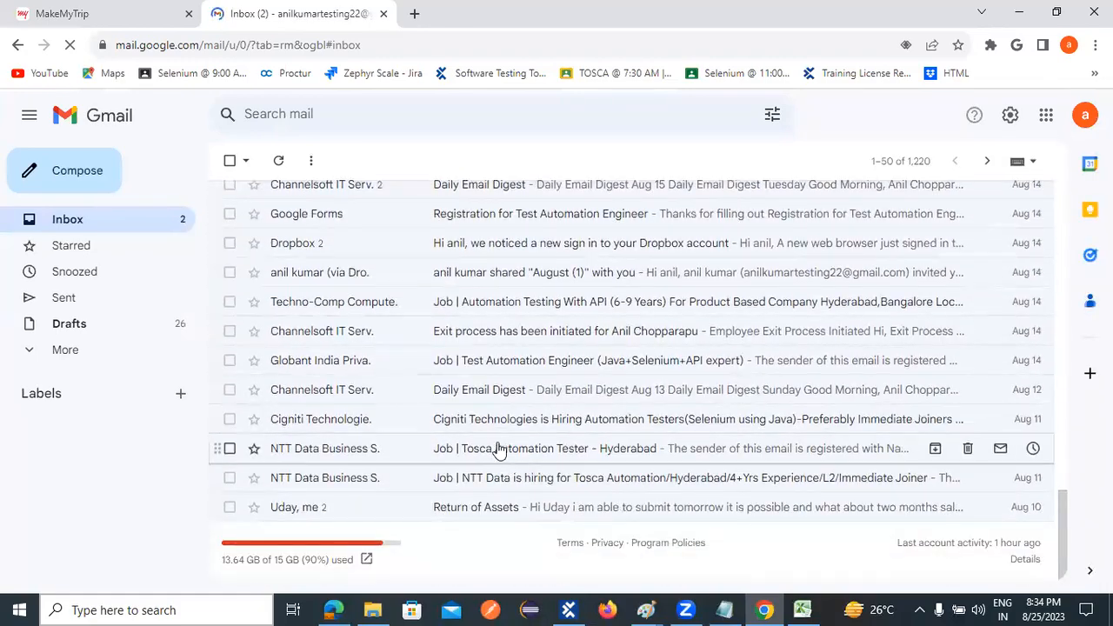
- Read the two NTT Data job mails about Tosca automation in Hyderabad and close the Gmail tab
{"action": "left_click", "coordinate": [564, 453]}
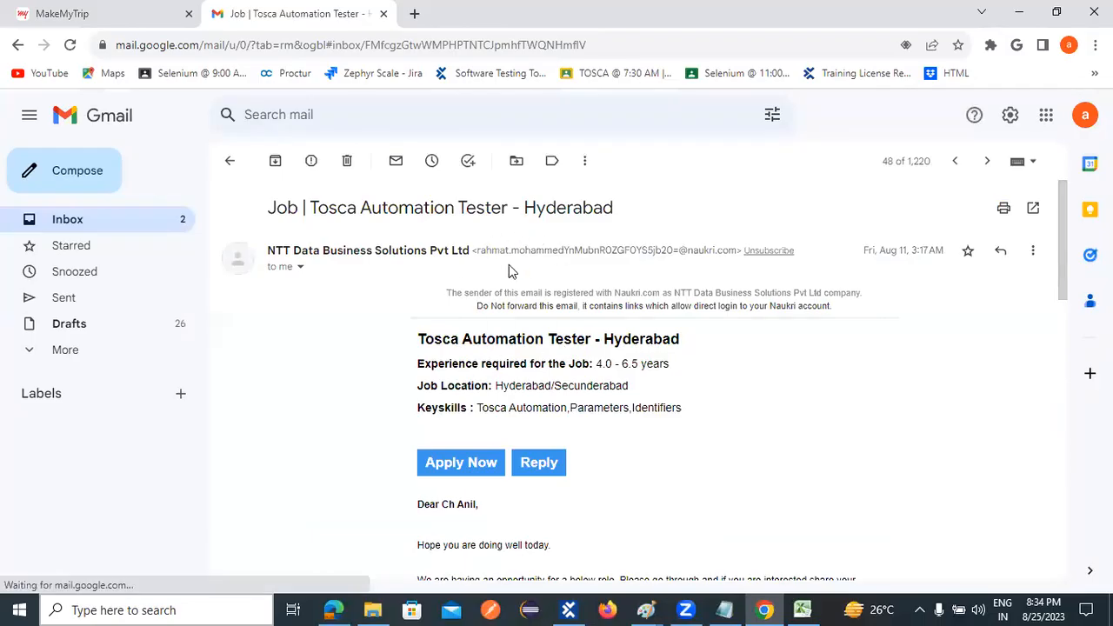
{"action": "left_click", "coordinate": [226, 164]}
{"action": "left_click", "coordinate": [479, 468]}
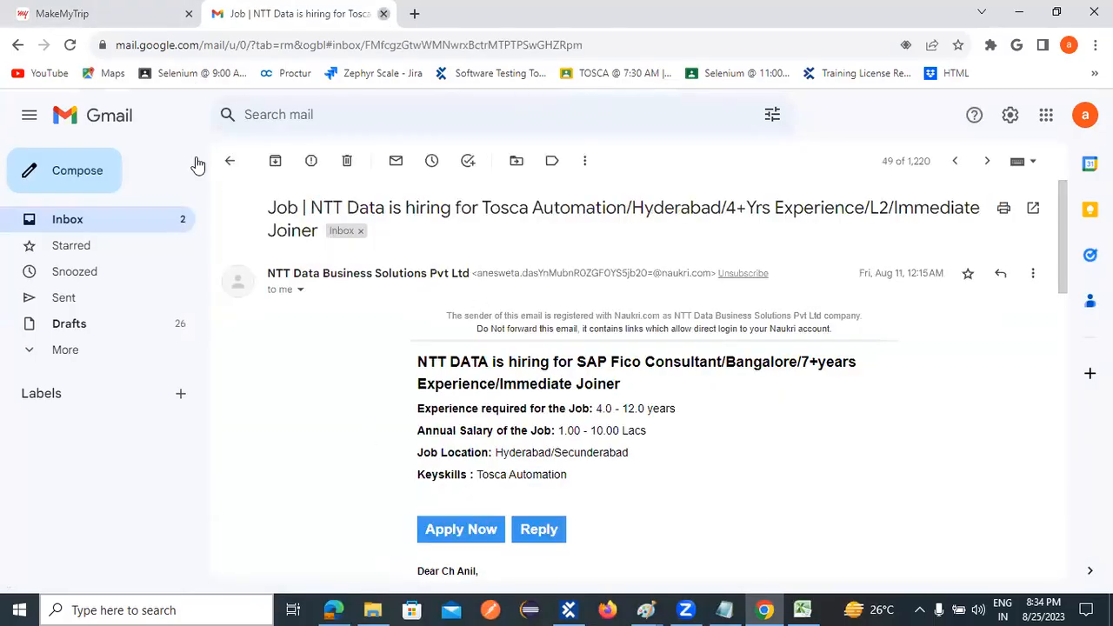
{"action": "key", "text": "ctrl+w"}
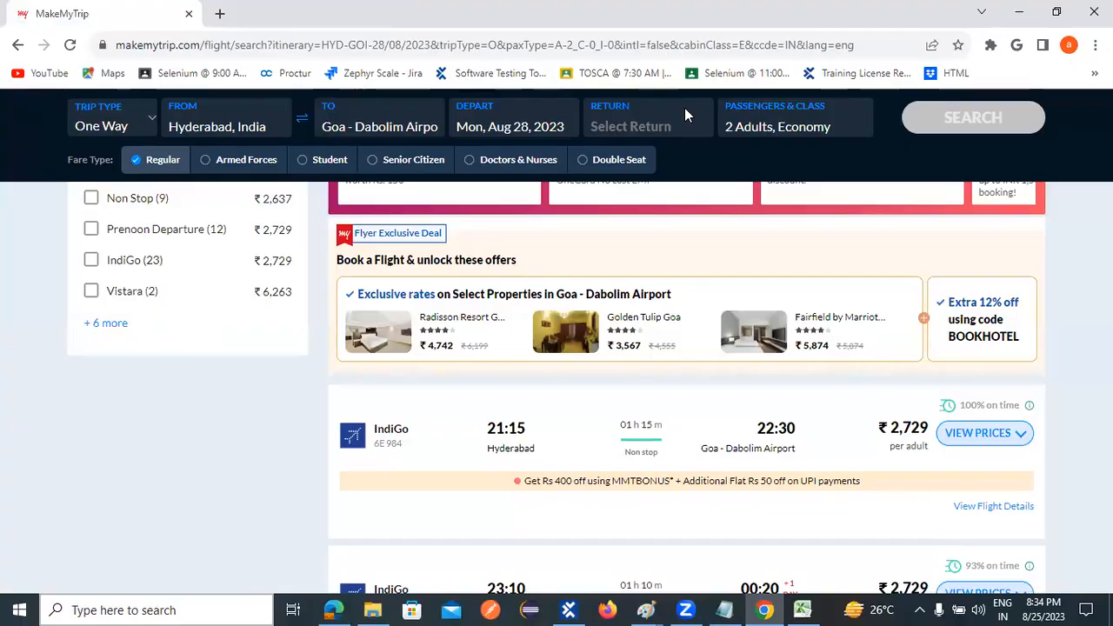